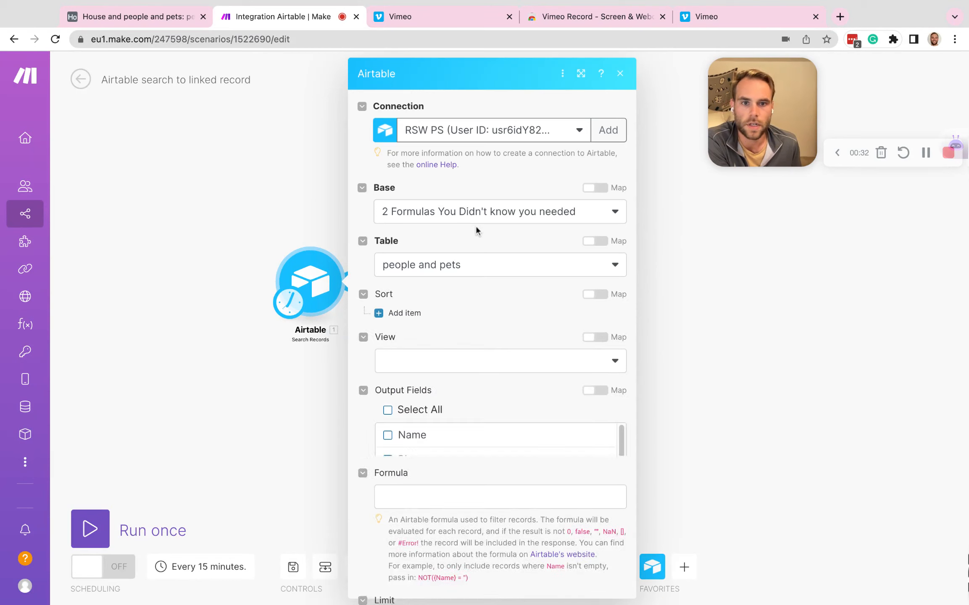
Set the search module's base to "House and people and pets".
left_click(511, 212)
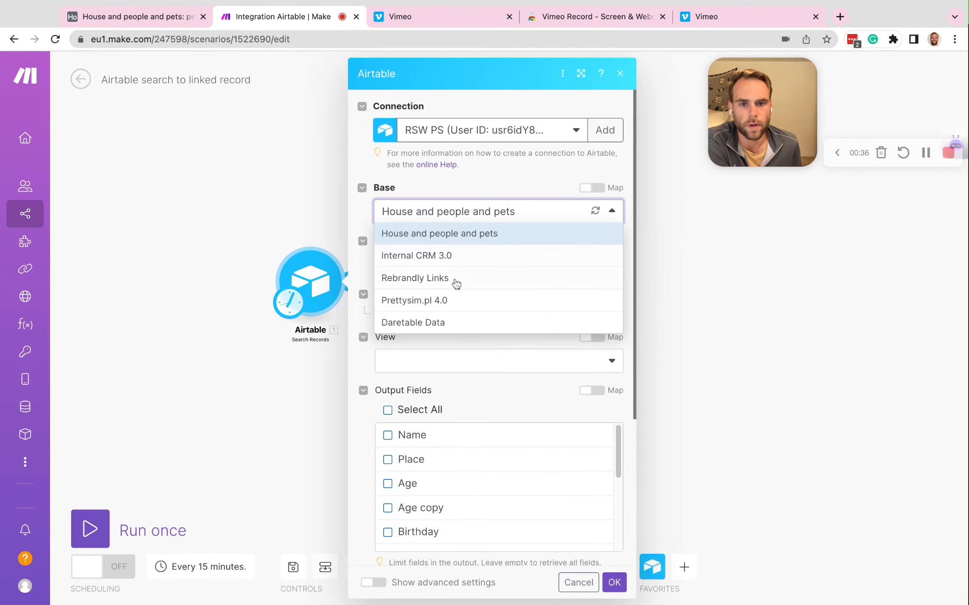
left_click(491, 242)
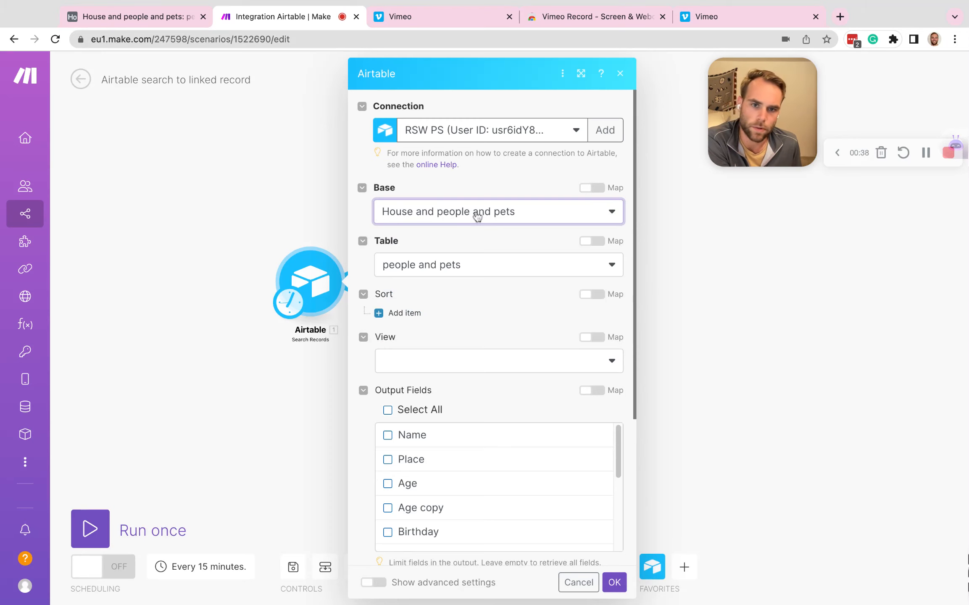
left_click(472, 247)
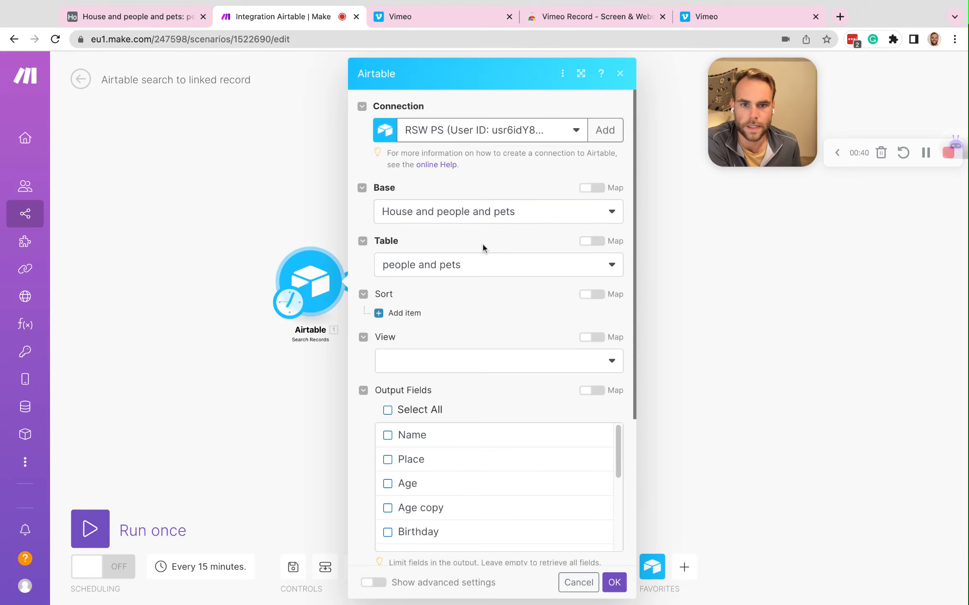
Review the search module's output fields and limit, and check the "people and pets" records in Airtable.
scroll(457, 362, "down", 4)
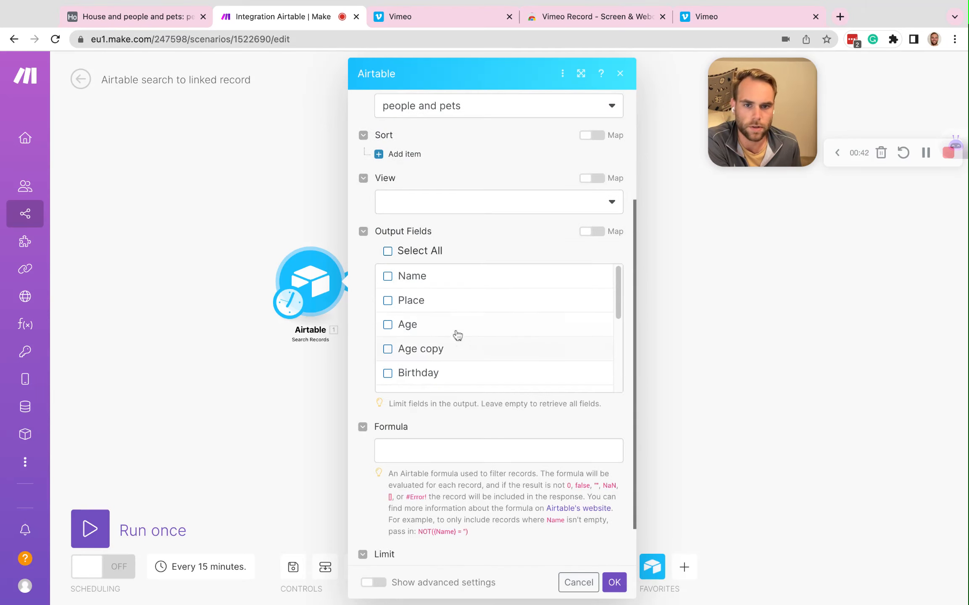
scroll(489, 314, "down", 10)
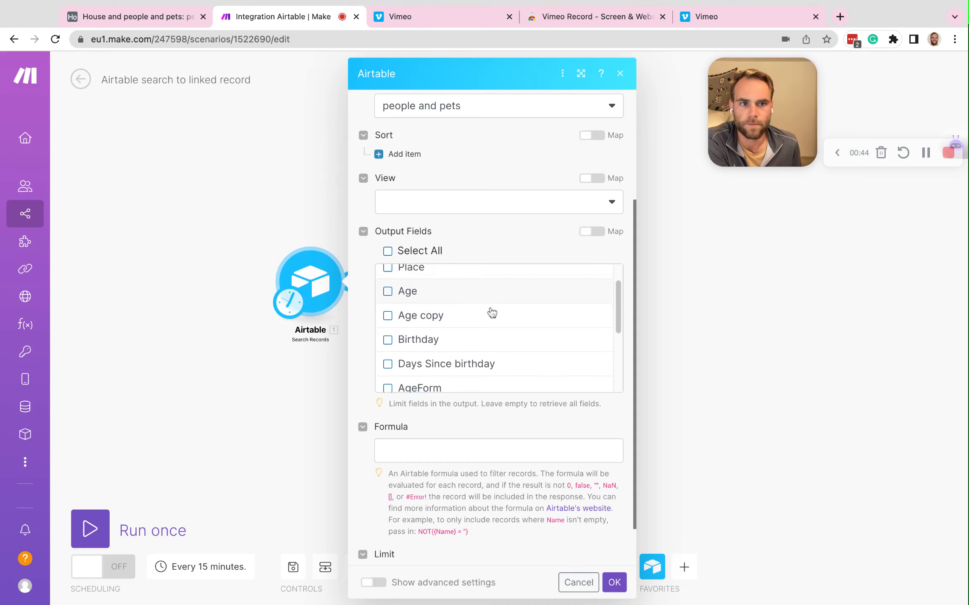
scroll(372, 351, "down", 1)
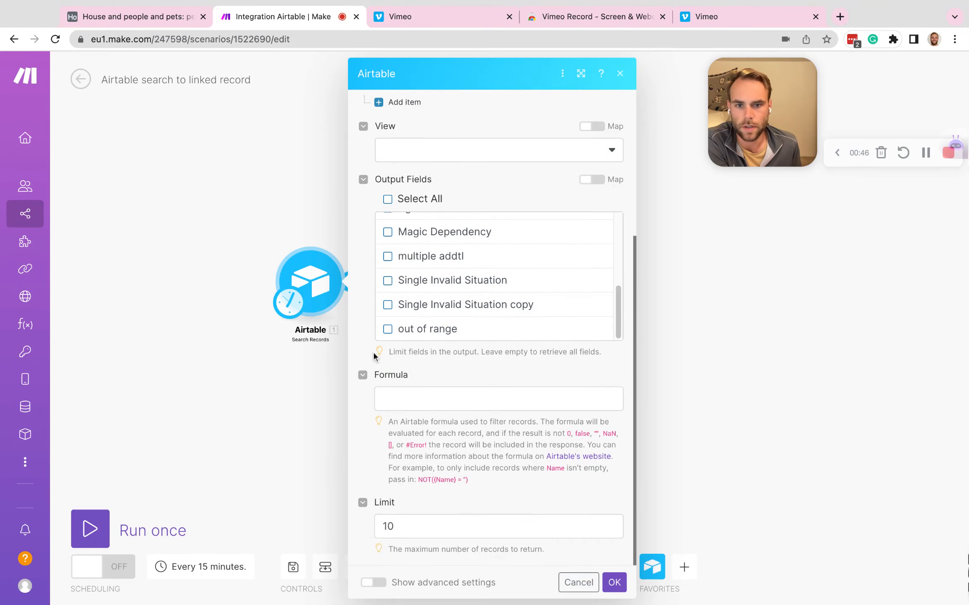
scroll(373, 350, "up", 5)
left_click(162, 17)
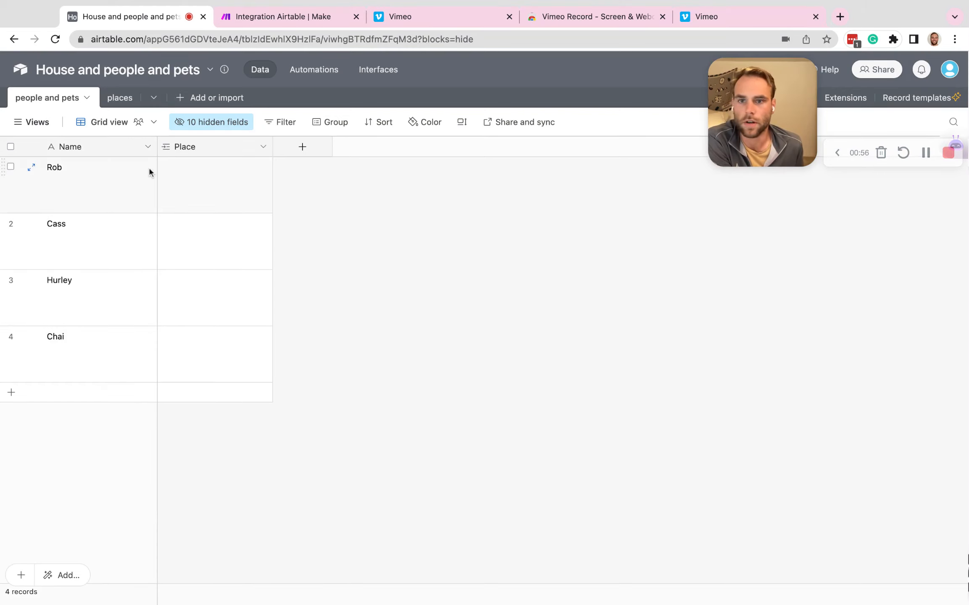
left_click(303, 20)
Deselect all output fields and save the search module's settings.
left_click(608, 408)
scroll(609, 412, "down", 5)
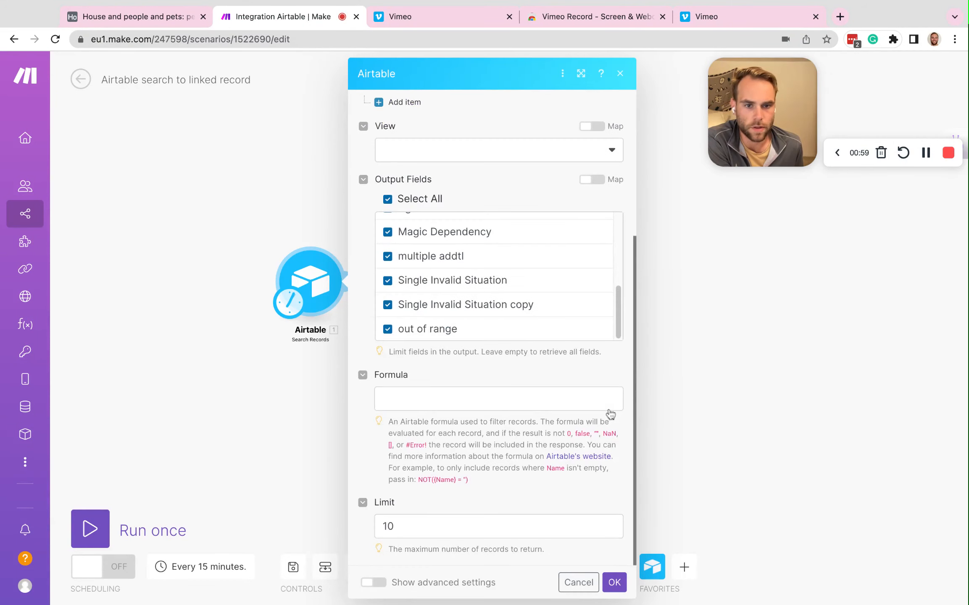
left_click(435, 201)
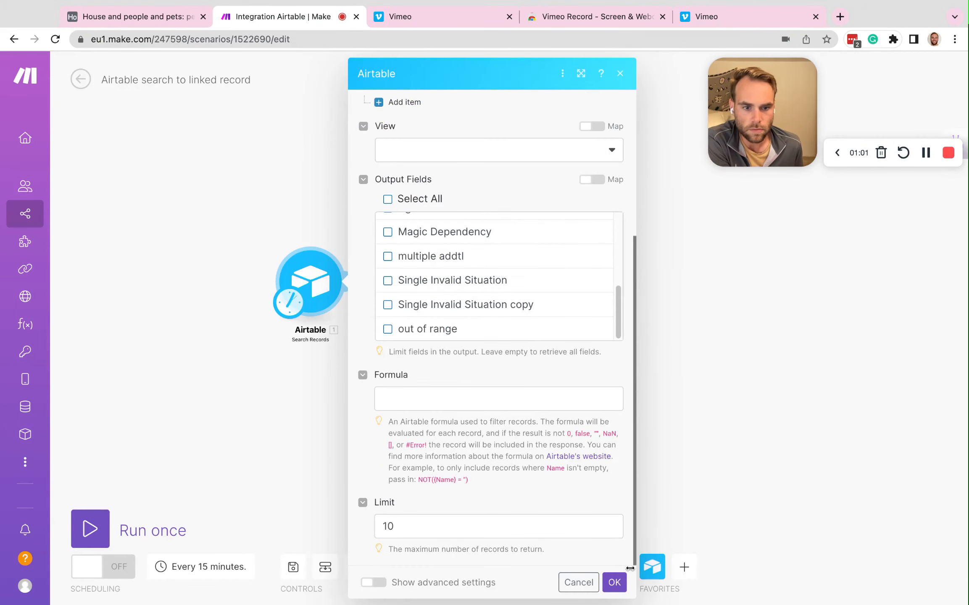
left_click(615, 582)
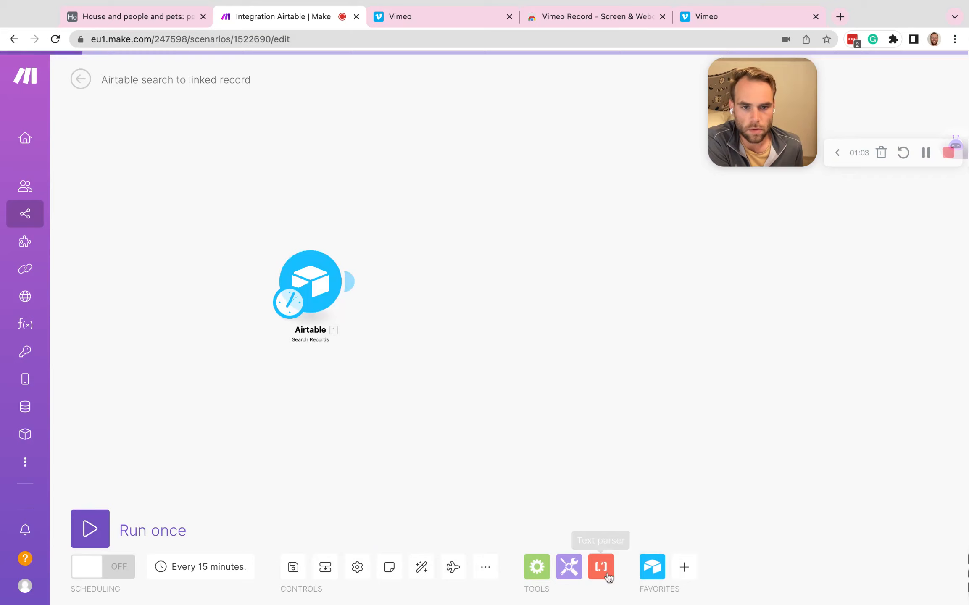
Run only the Search Records module and examine the output bundles of its operation.
right_click(332, 273)
left_click(353, 309)
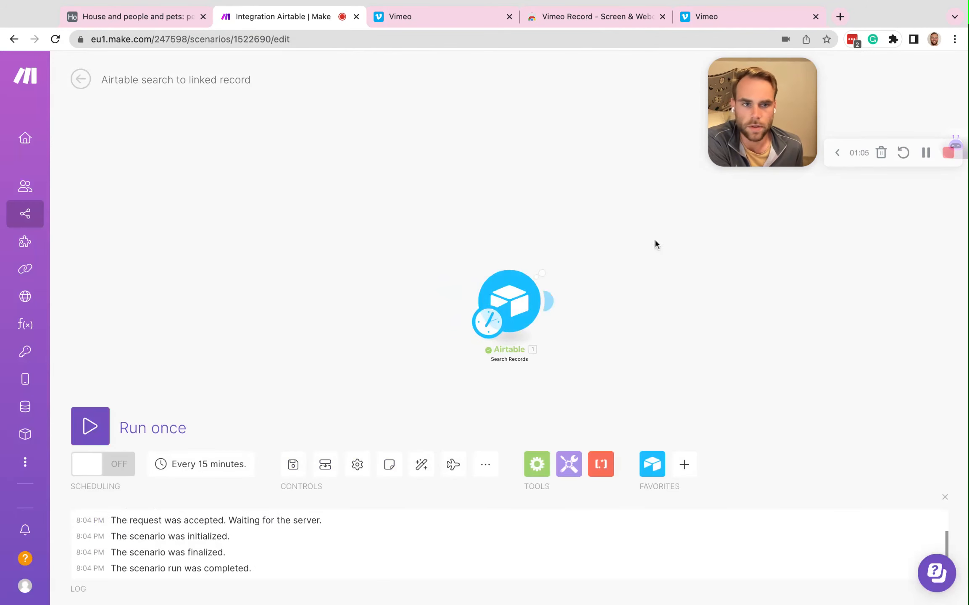
left_click(552, 264)
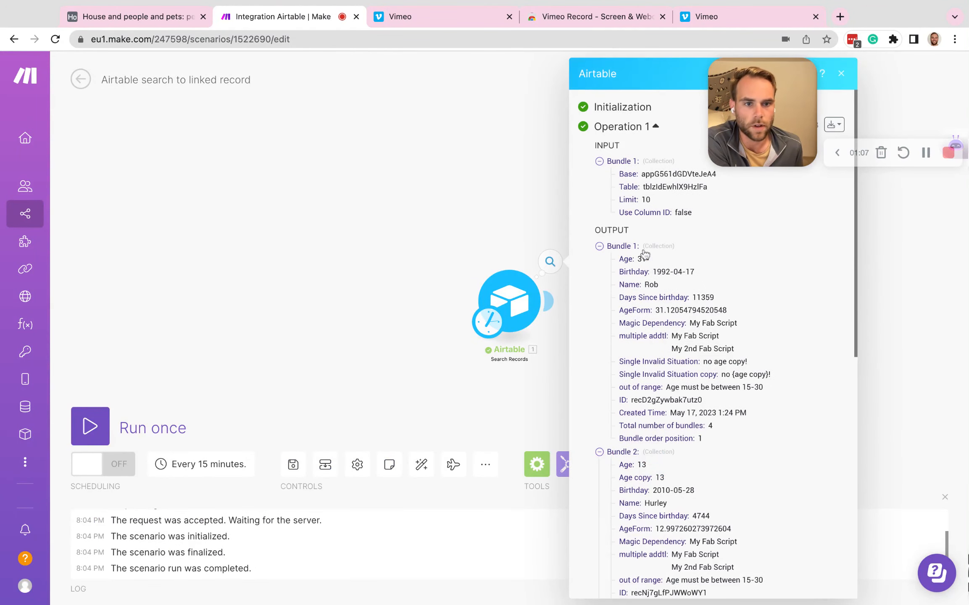
left_click(636, 259)
left_click(636, 273)
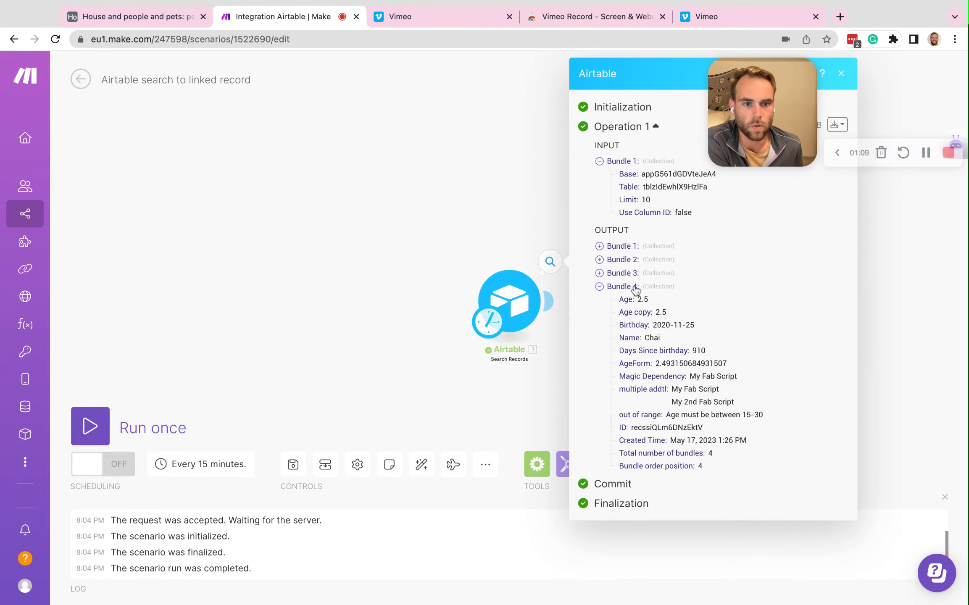
left_click(626, 273)
left_click(622, 259)
left_click(616, 246)
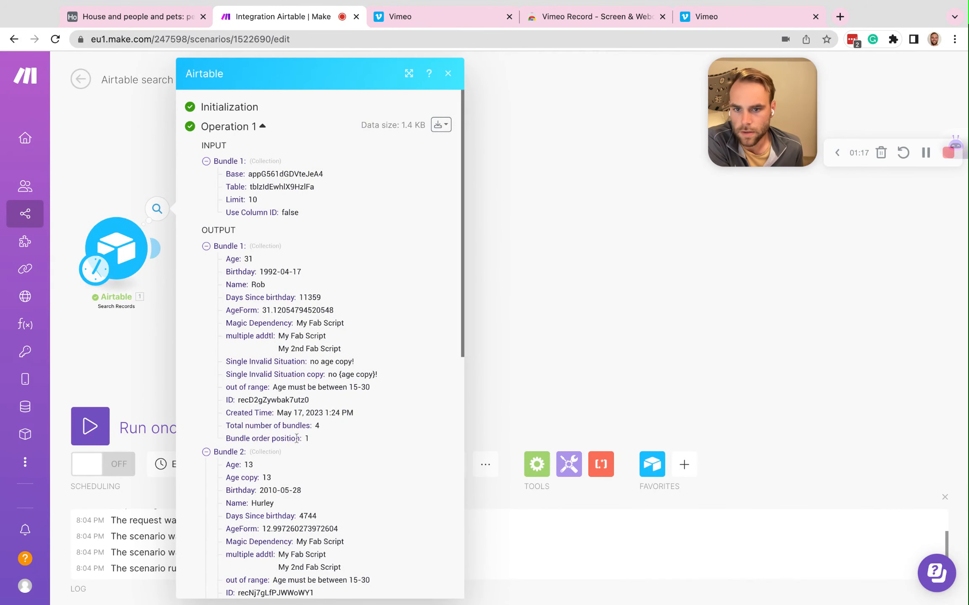
left_click(126, 368)
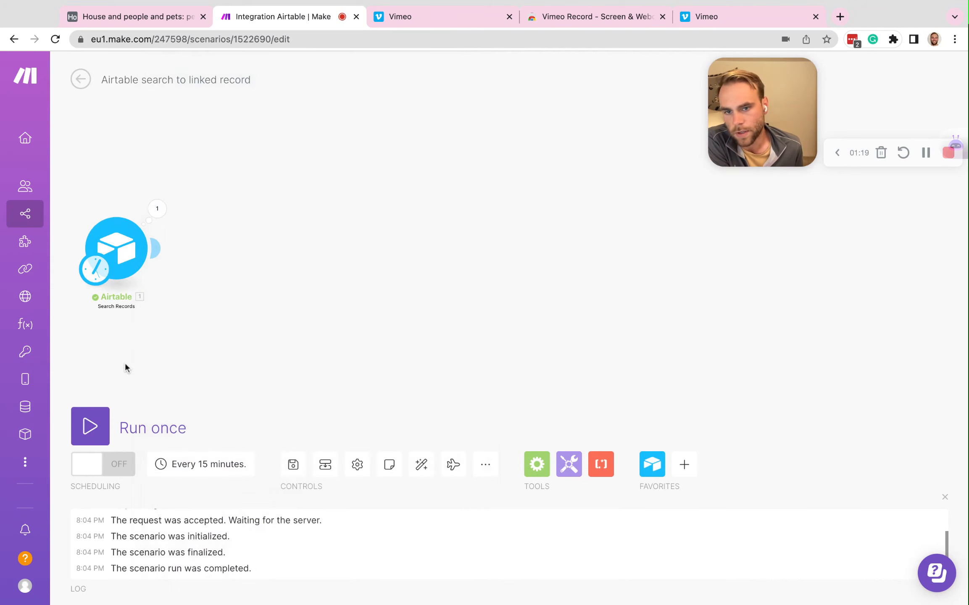
Add an Airtable Update a Record module with the "RSW PS" connection and update that connection's permissions.
left_click(653, 464)
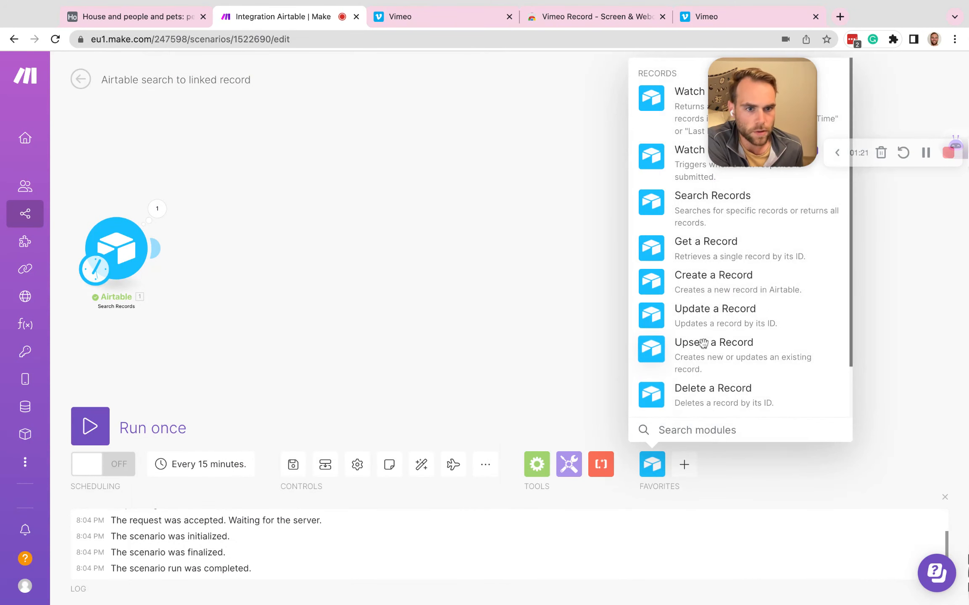
left_click(730, 323)
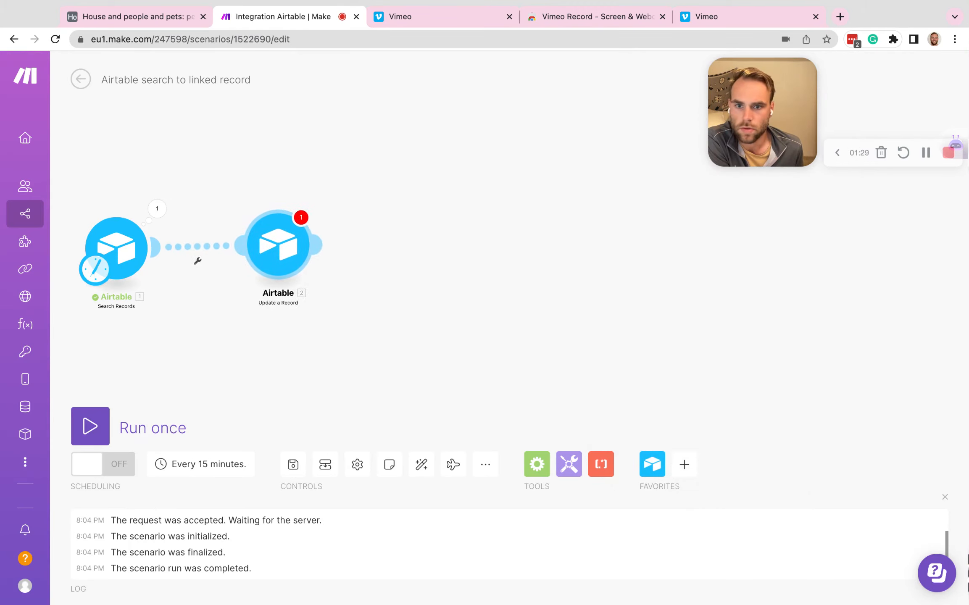
left_click(493, 240)
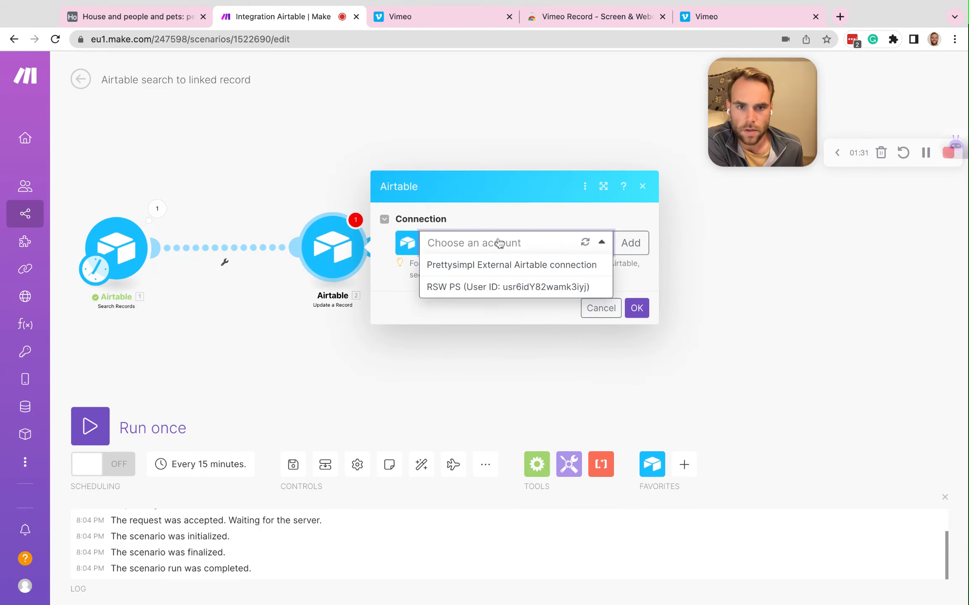
left_click(557, 288)
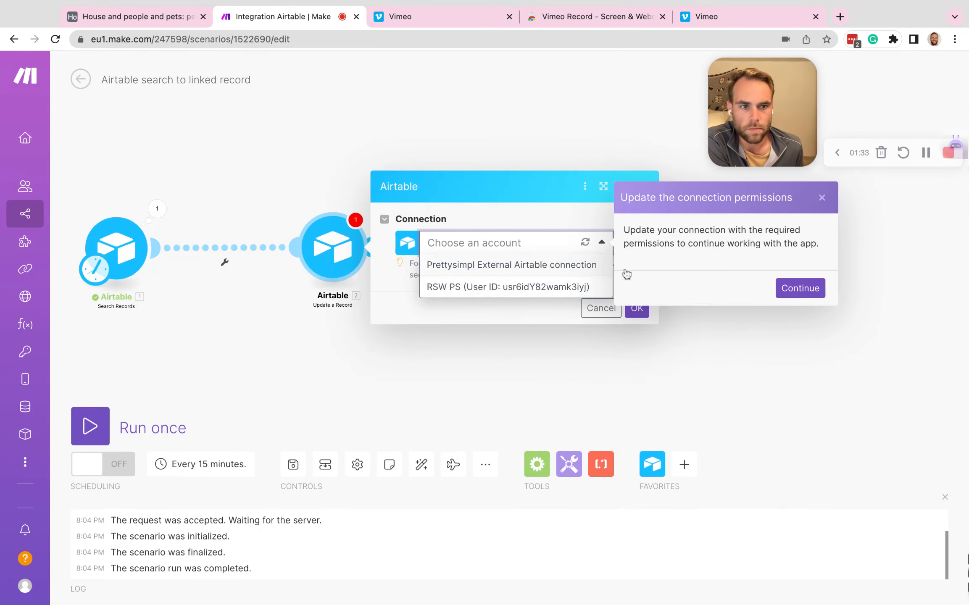
left_click(799, 289)
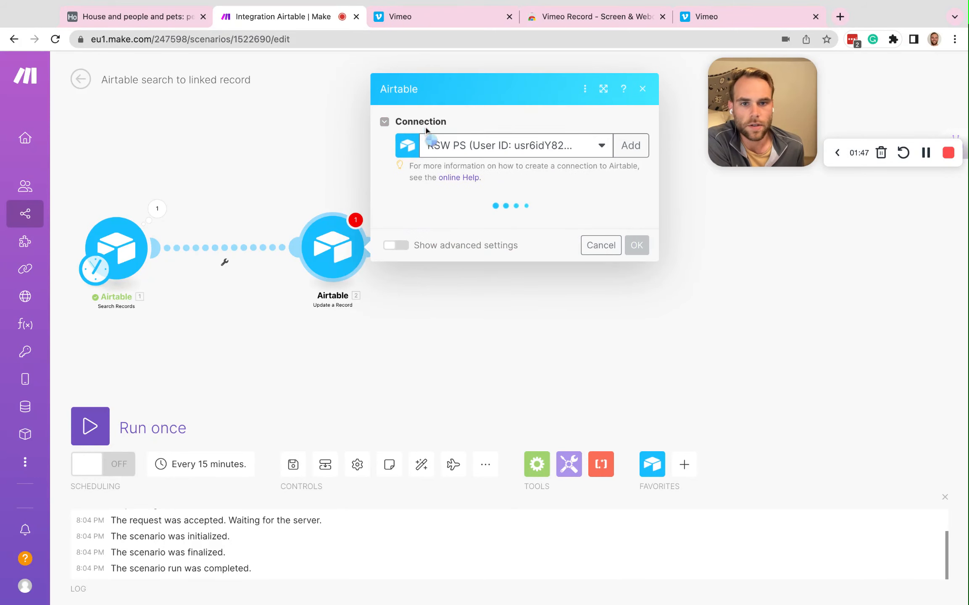
Set the update module's base to "House and people and pets" and its table to "places".
left_click(534, 224)
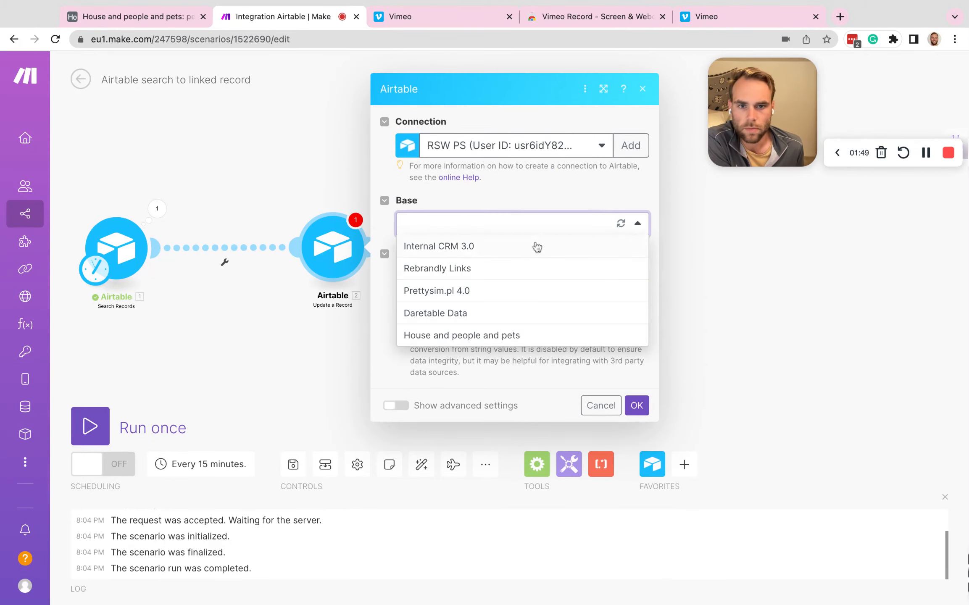
left_click(540, 334)
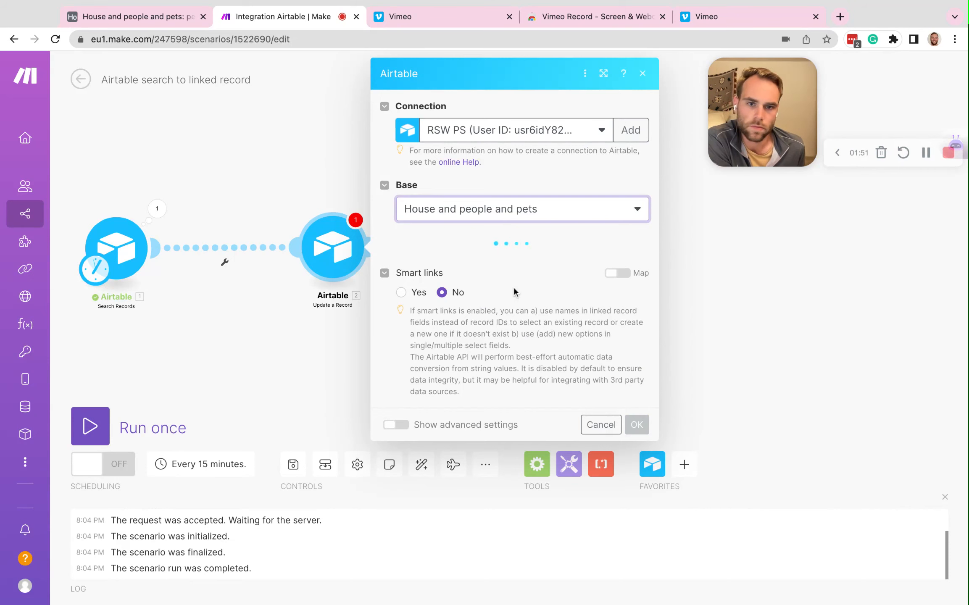
left_click(508, 271)
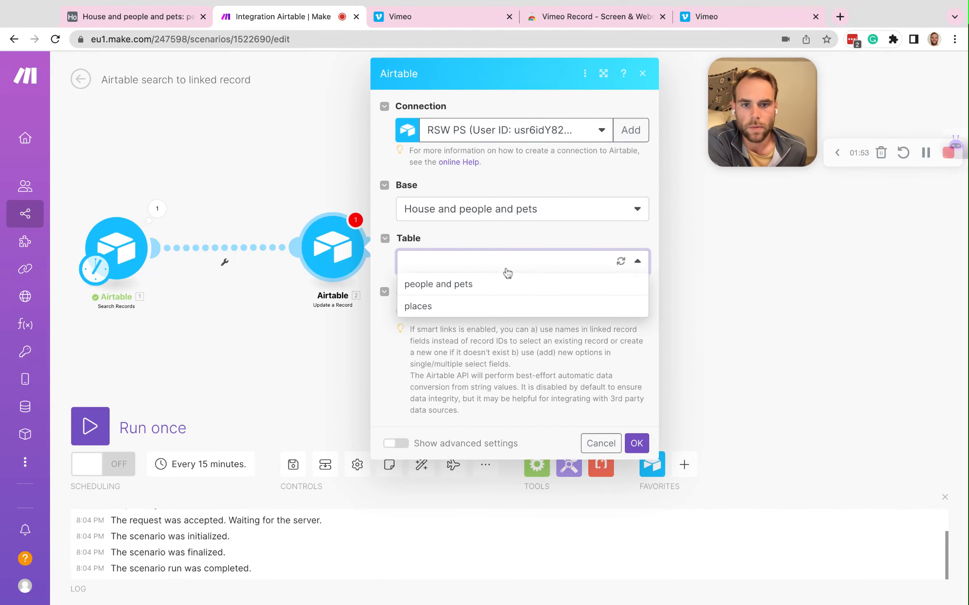
left_click(524, 311)
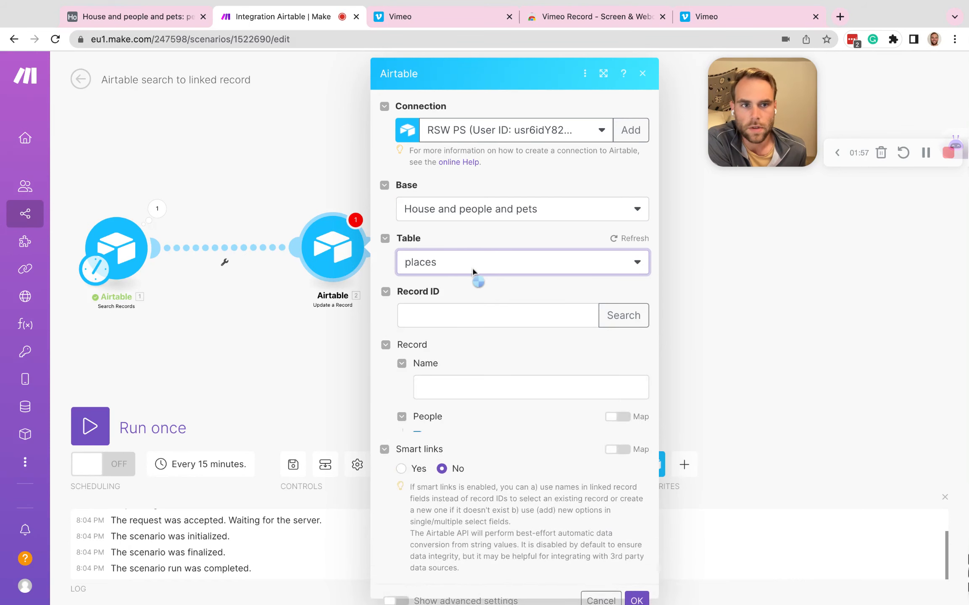
Switch to Airtable and open the "places" table to look for the Home record's ID.
left_click(543, 311)
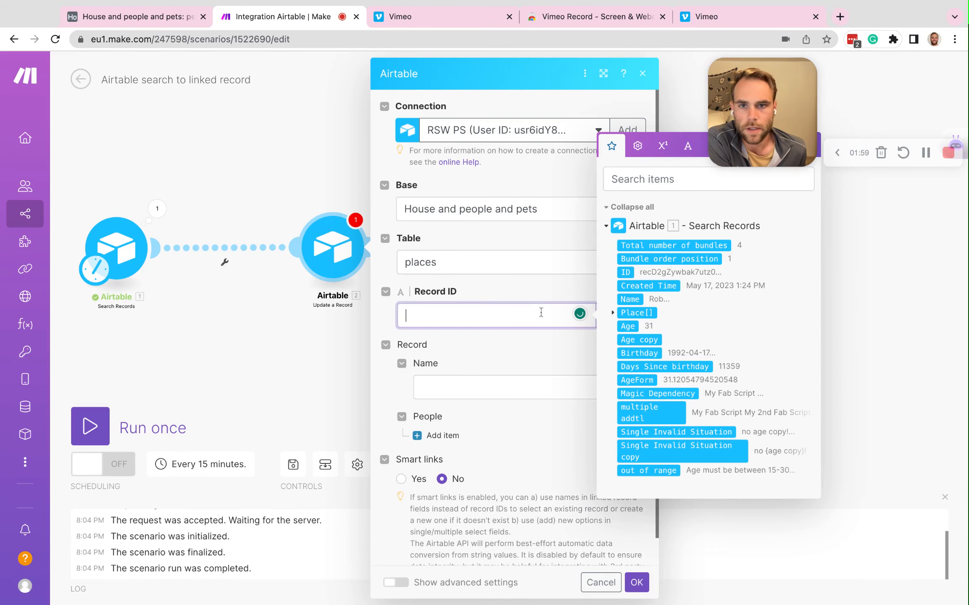
left_click(561, 287)
left_click(172, 17)
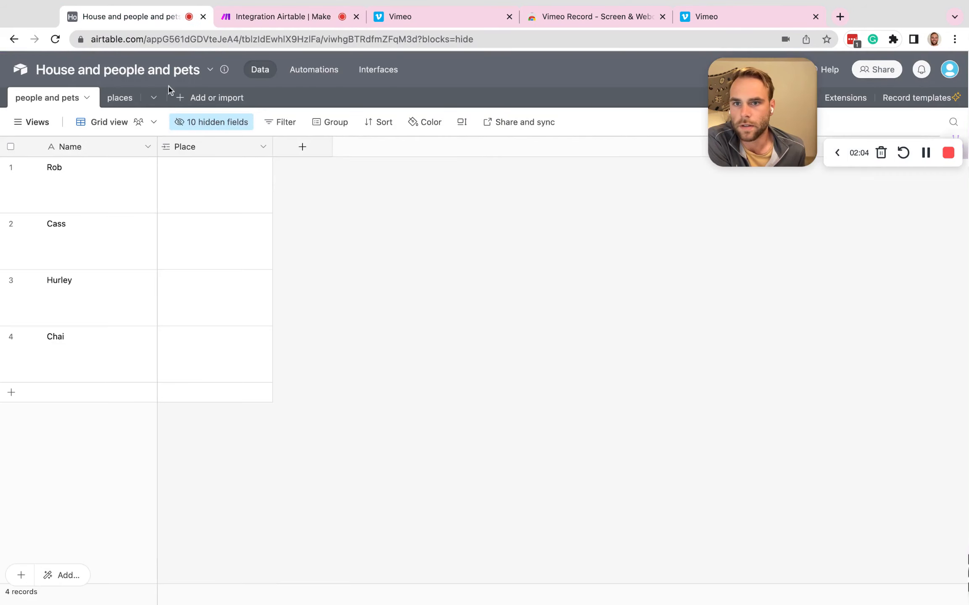
left_click(121, 97)
left_click(118, 167)
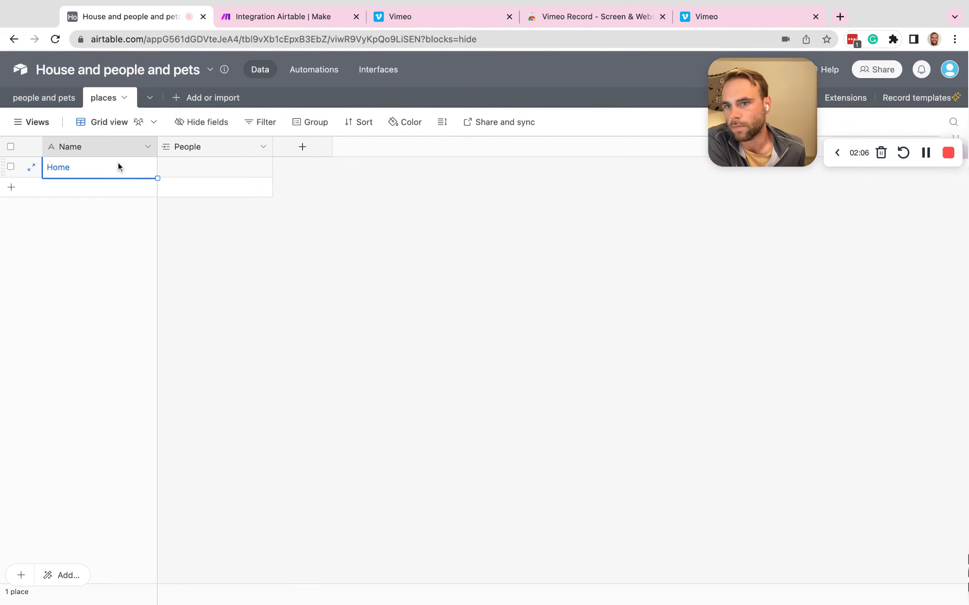
right_click(118, 167)
left_click(113, 213)
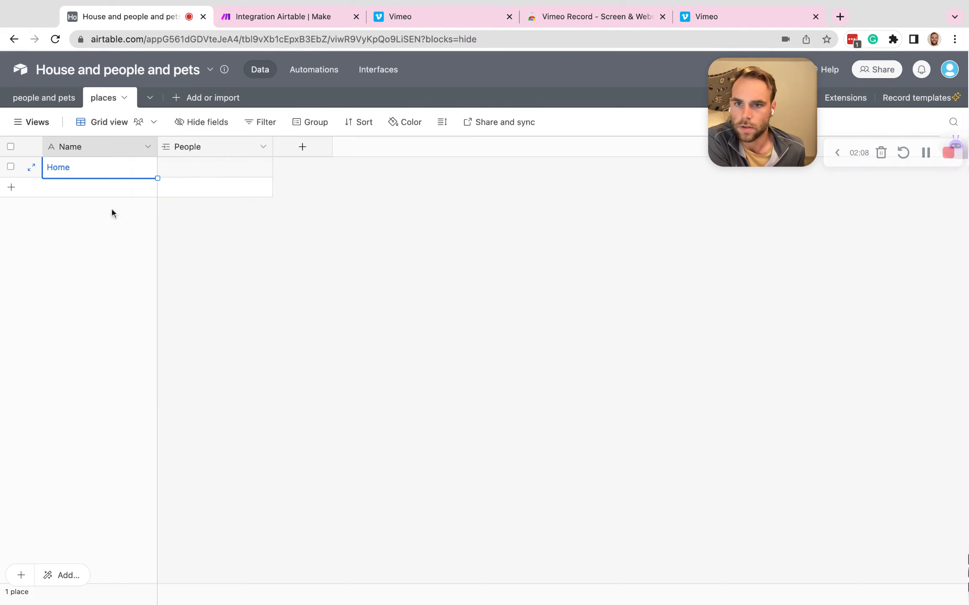
Start a new formula field named "recID" in the "places" table.
left_click(302, 148)
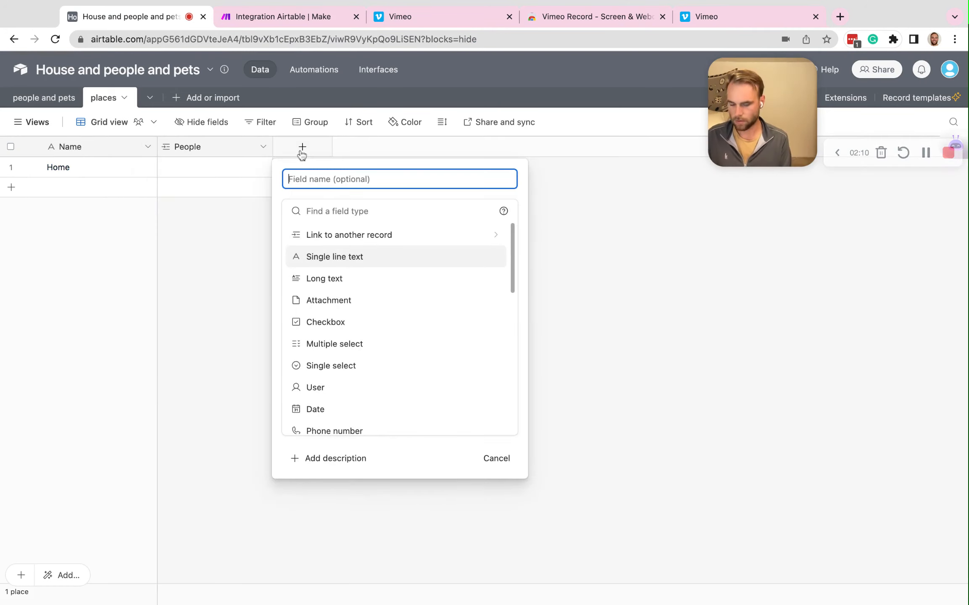
key("Tab")
type("form")
key("Return")
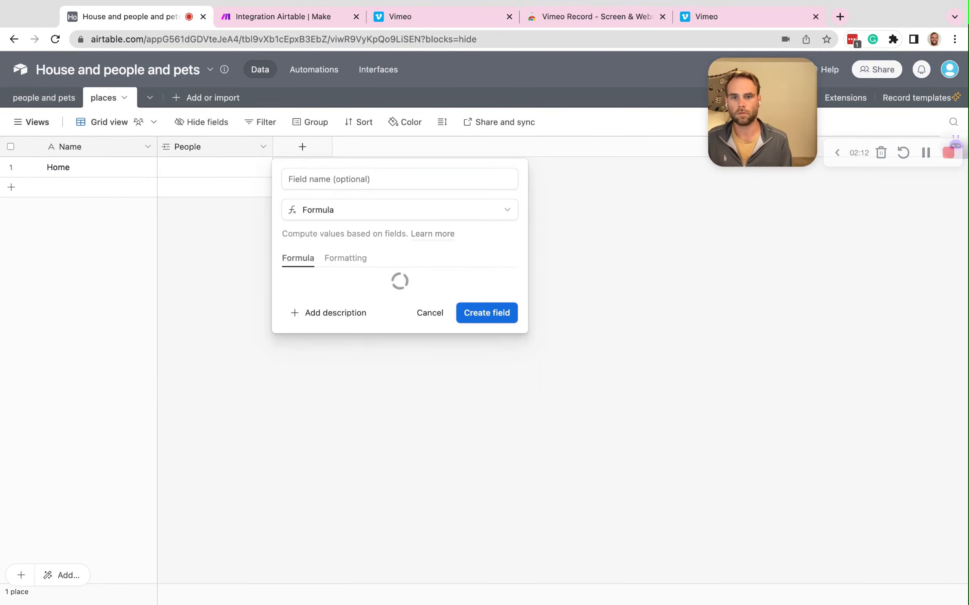
left_click(350, 177)
type("recID")
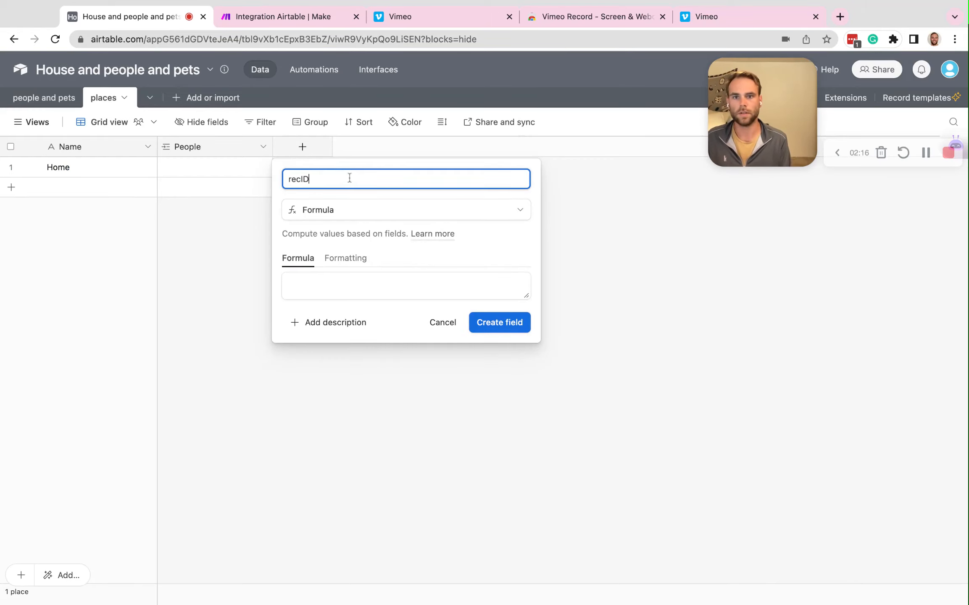
Create the recID field with the formula RECORD_ID() and select its value for the Home record.
key("Tab")
key("Tab")
key("Tab")
type("RECORD_ID(")
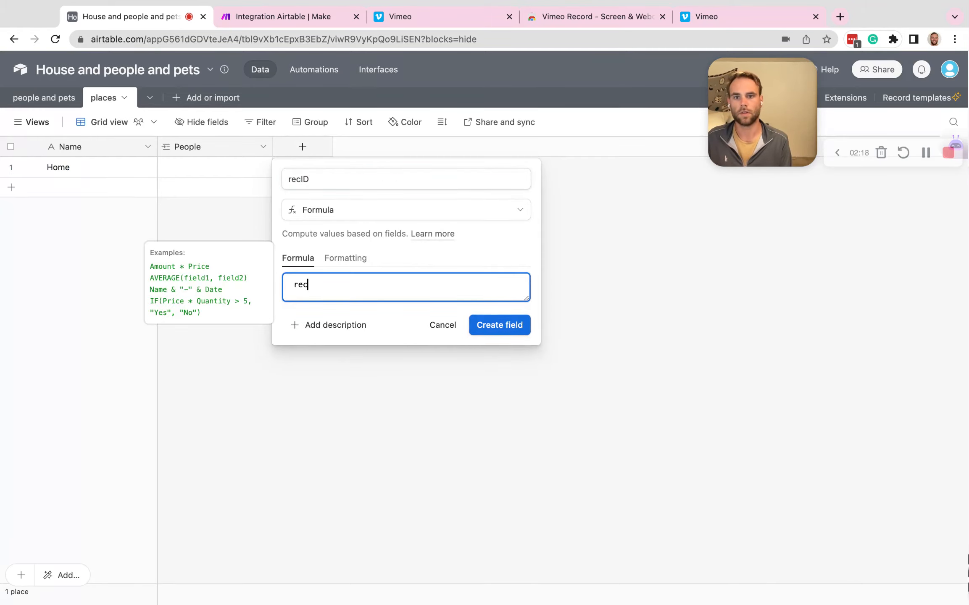
key("Return")
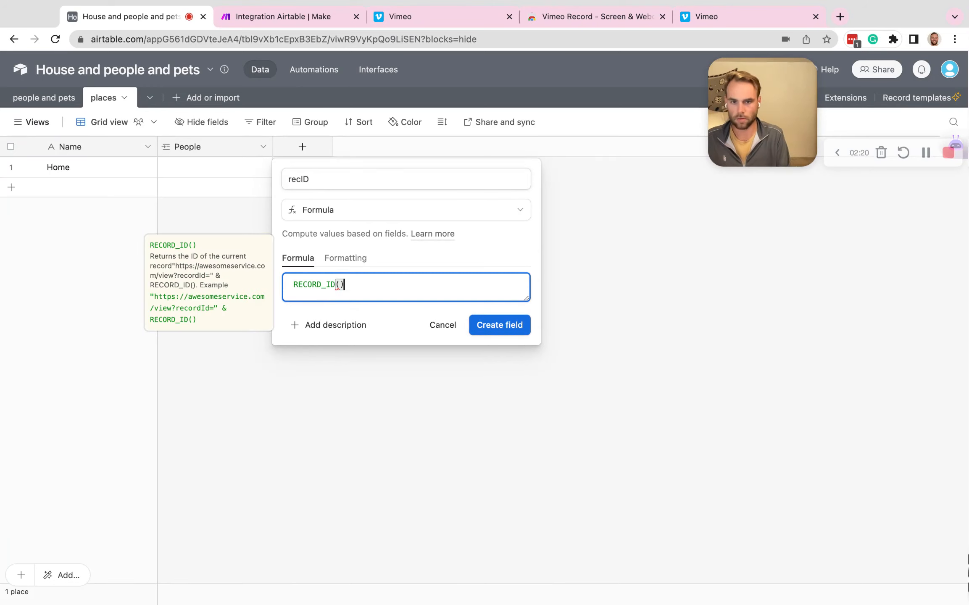
left_click(509, 329)
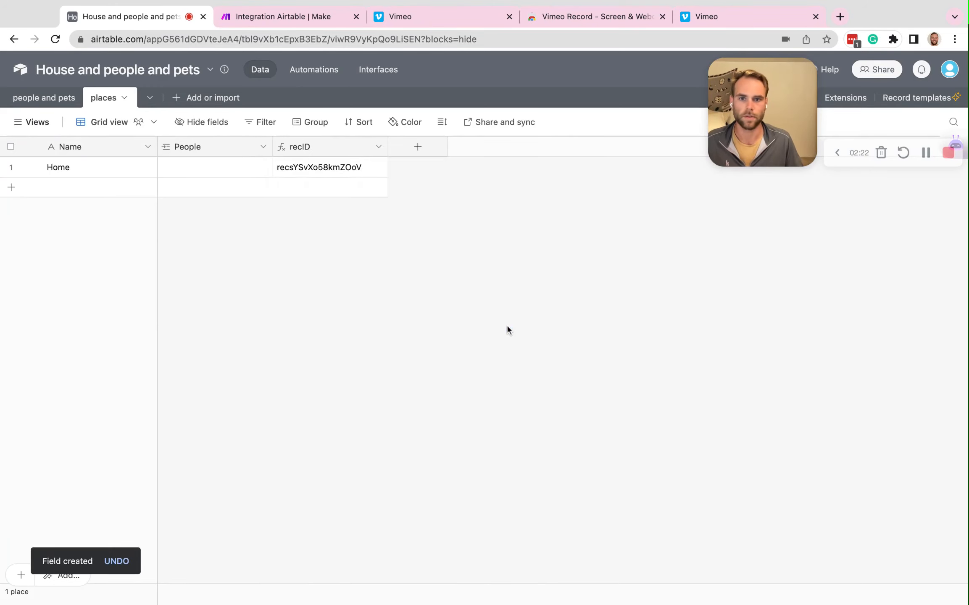
left_click(362, 172)
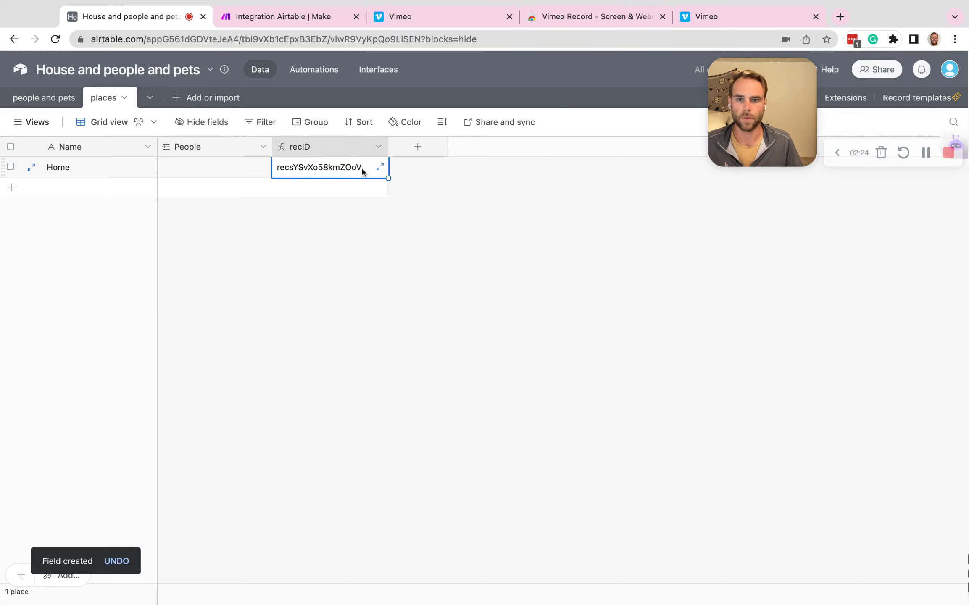
Copy the Home record's recID value and paste it into the Record ID of the update module in Make.
key("super+c")
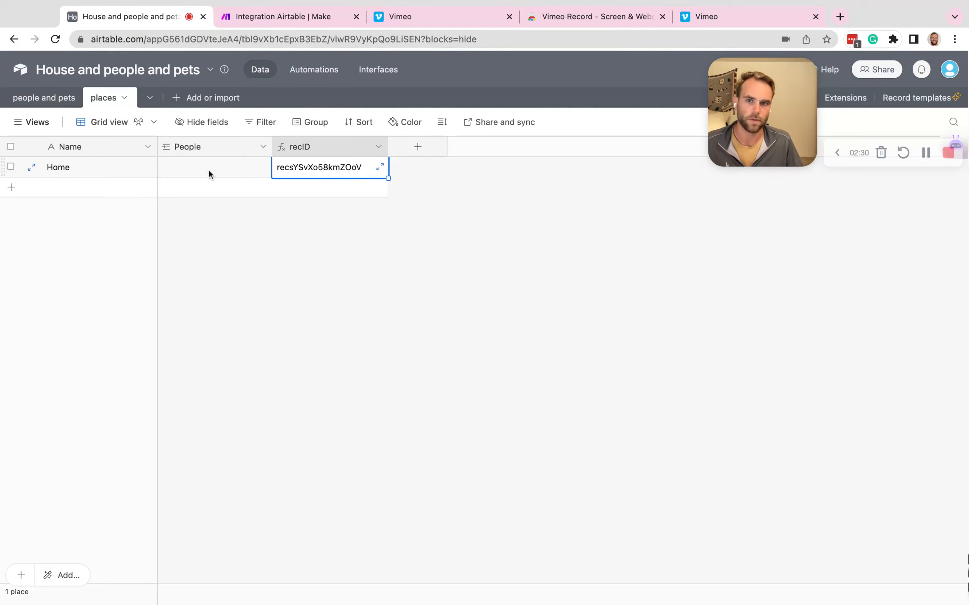
left_click(59, 100)
left_click(119, 105)
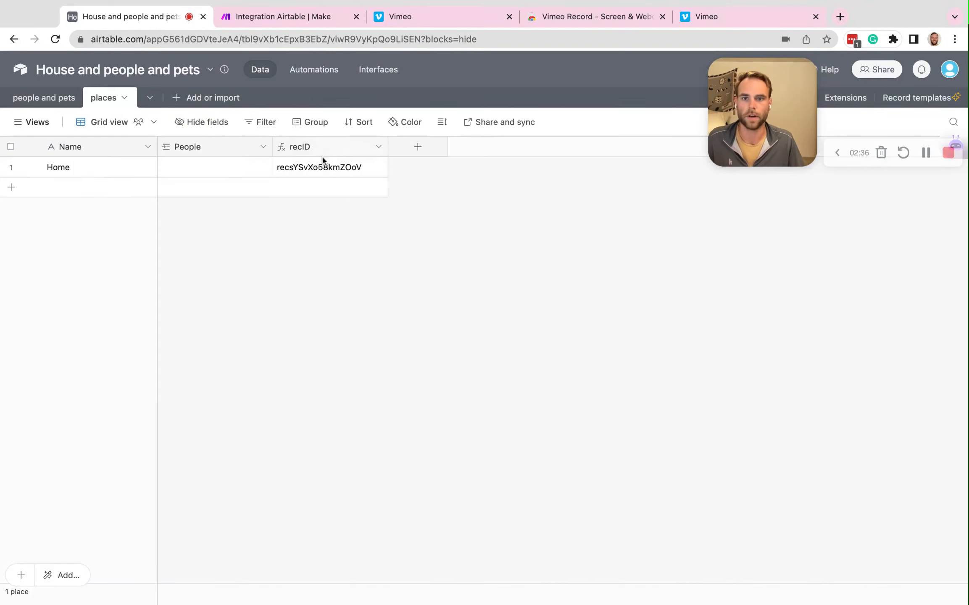
left_click(342, 168)
key("ctrl+c")
left_click(296, 18)
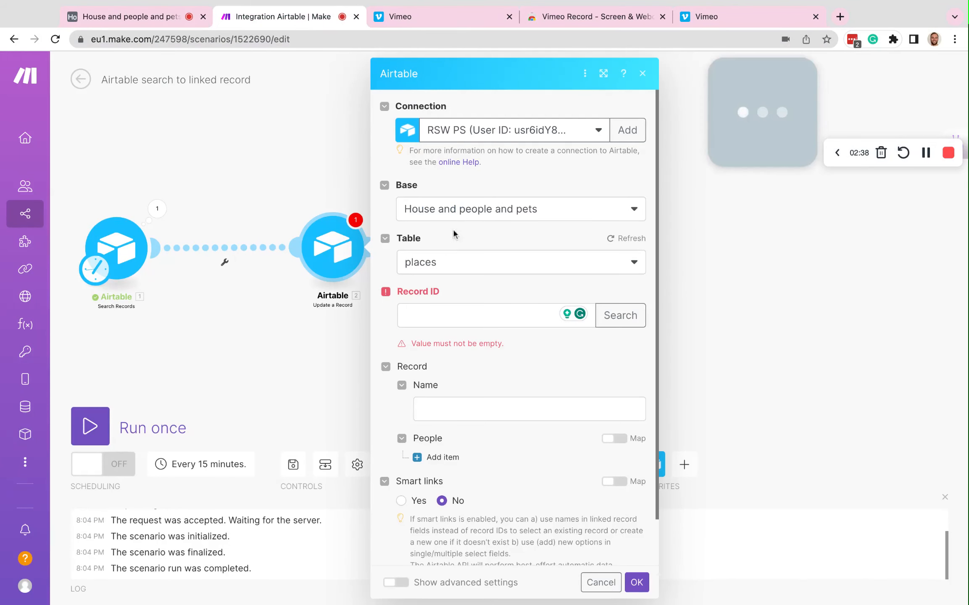
left_click(492, 314)
key("ctrl+v")
left_click(521, 297)
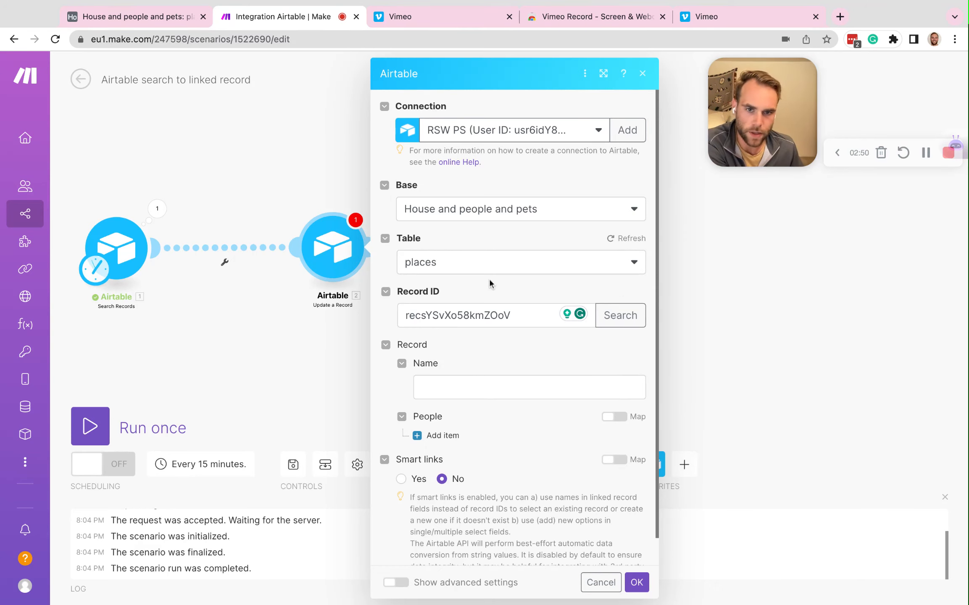
Turn on mapping for the People field of the update module, leave it empty and save the module.
scroll(492, 310, "down", 2)
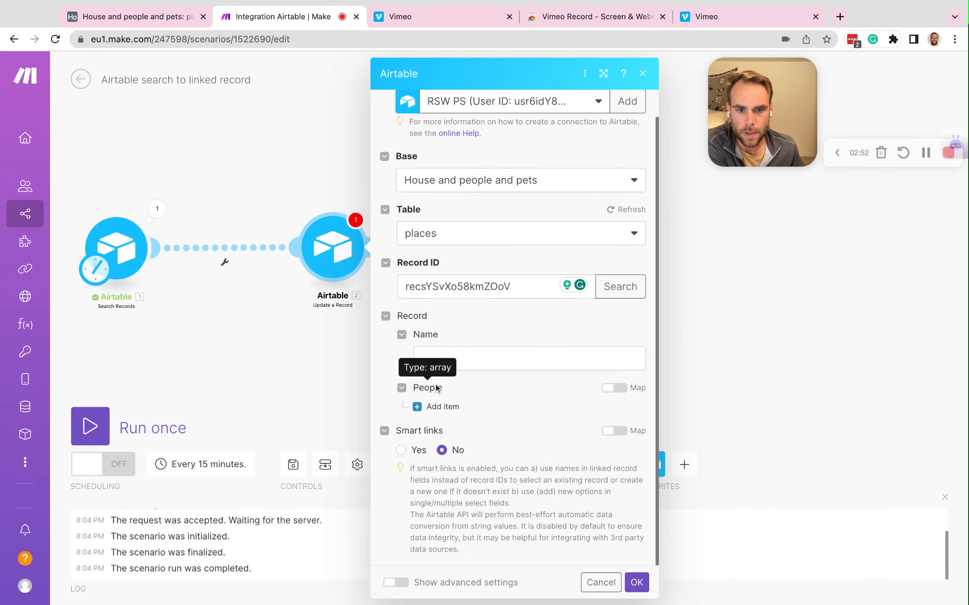
left_click(617, 388)
left_click(546, 410)
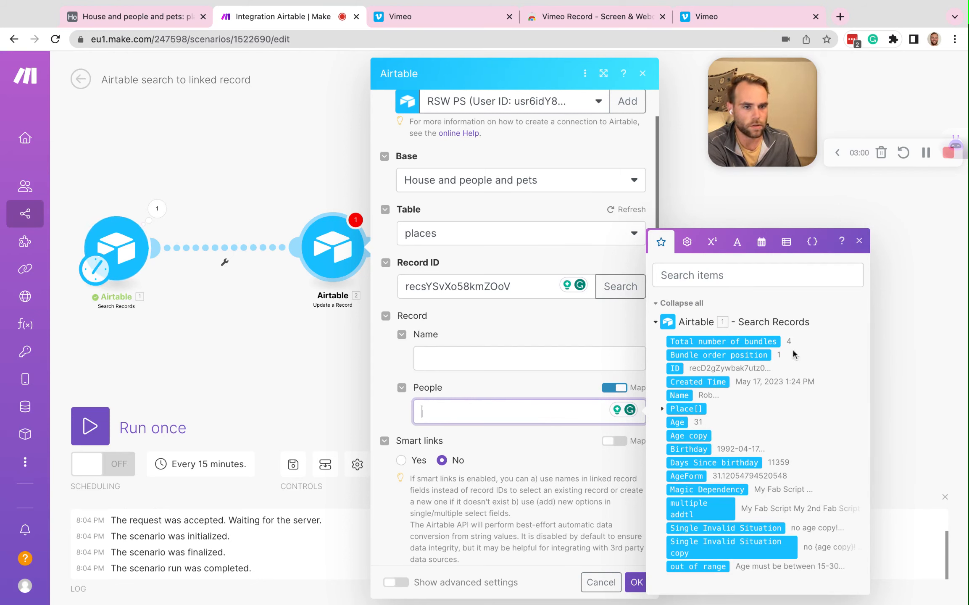
left_click(551, 377)
left_click(504, 415)
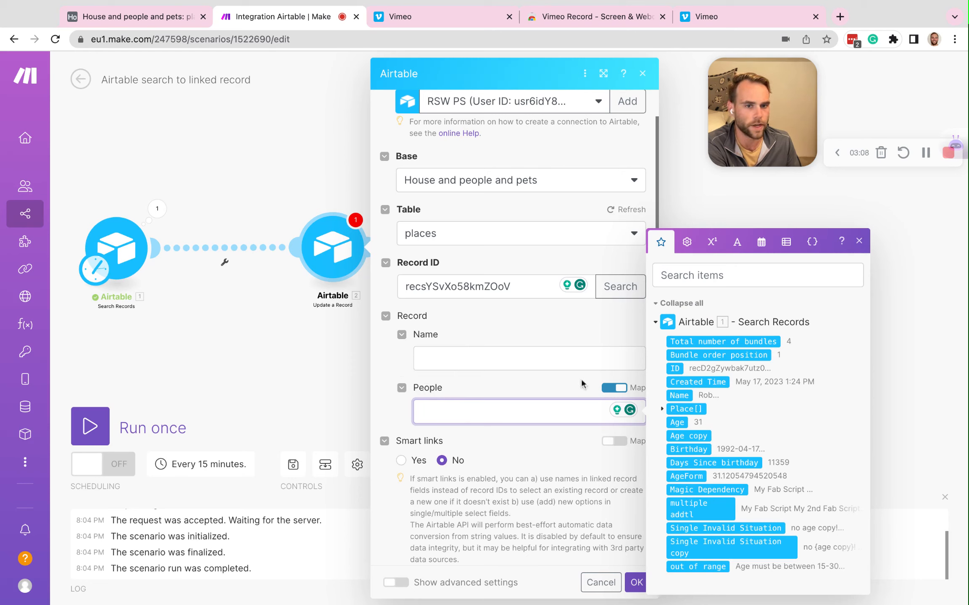
left_click(615, 387)
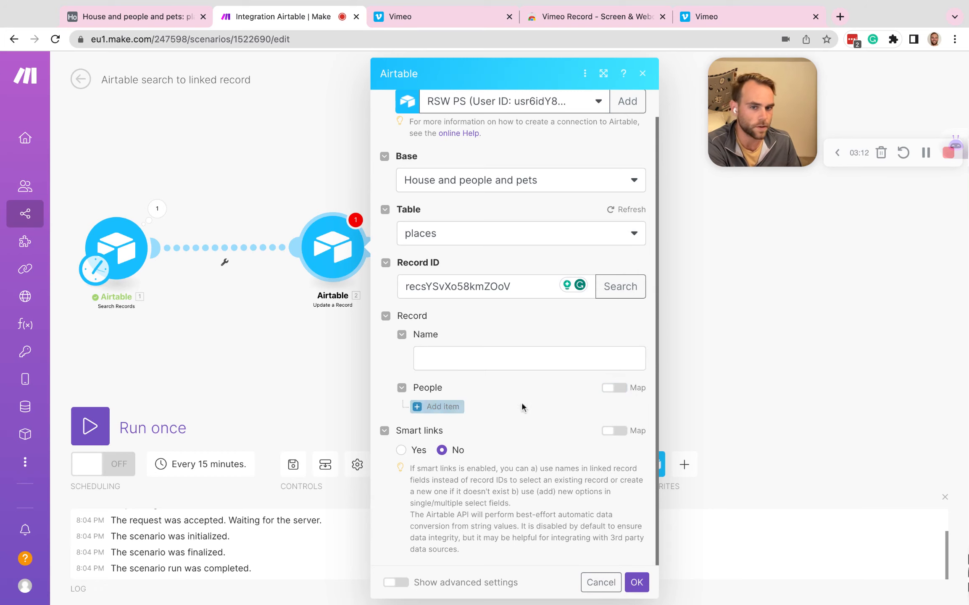
left_click(624, 394)
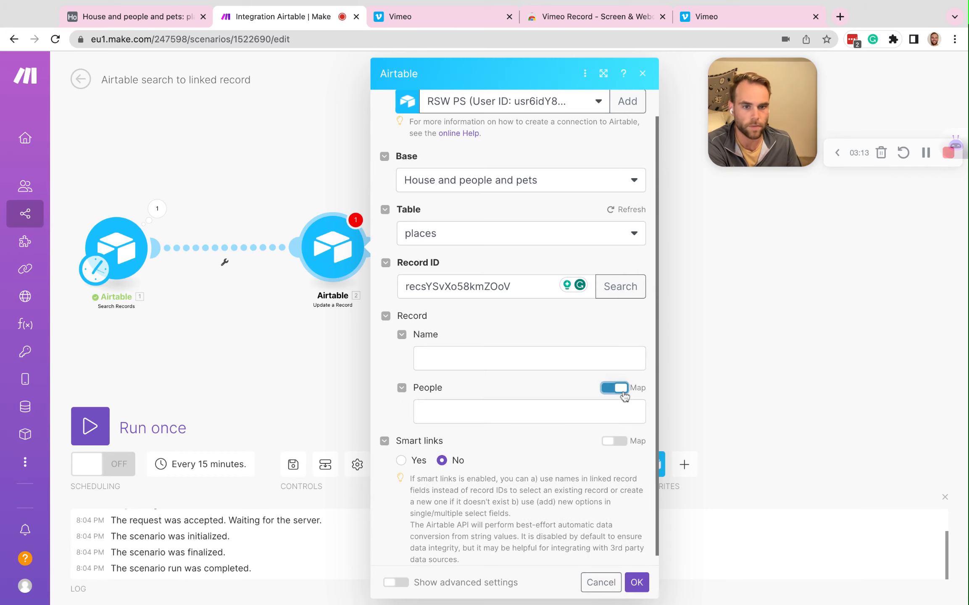
left_click(637, 583)
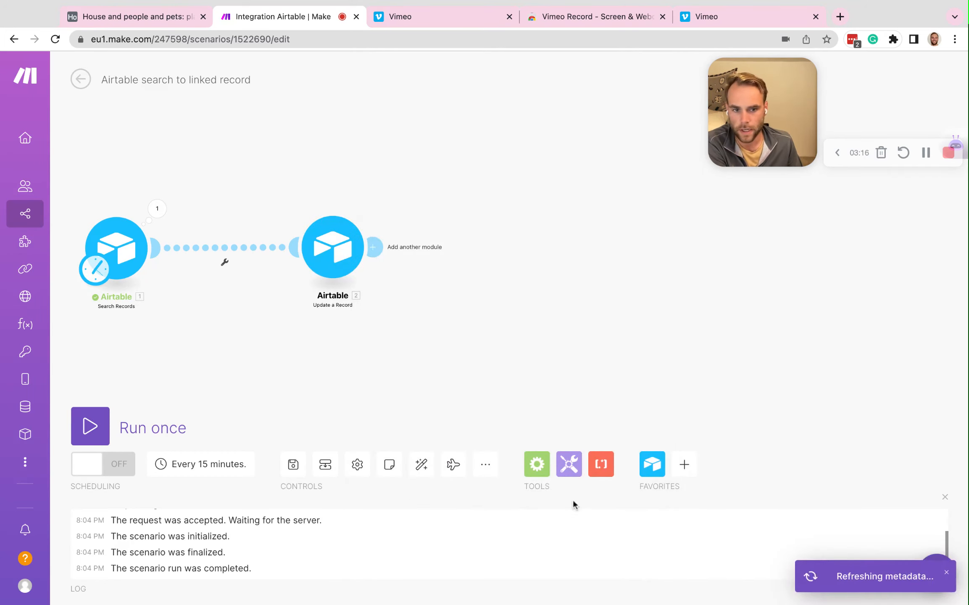
Add a Text aggregator module between Search Records and Update a Record.
left_click(572, 472)
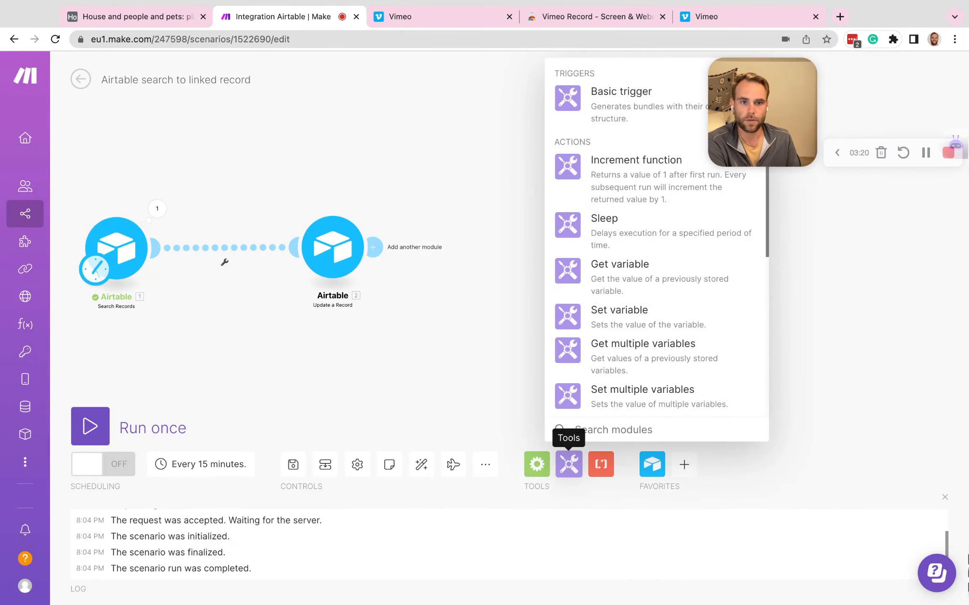
type("text")
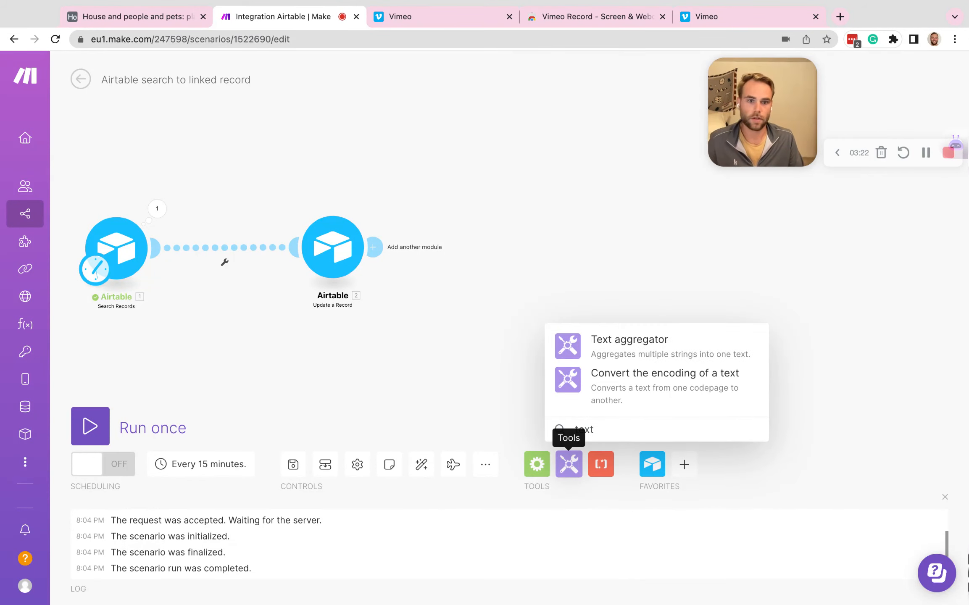
left_click(645, 339)
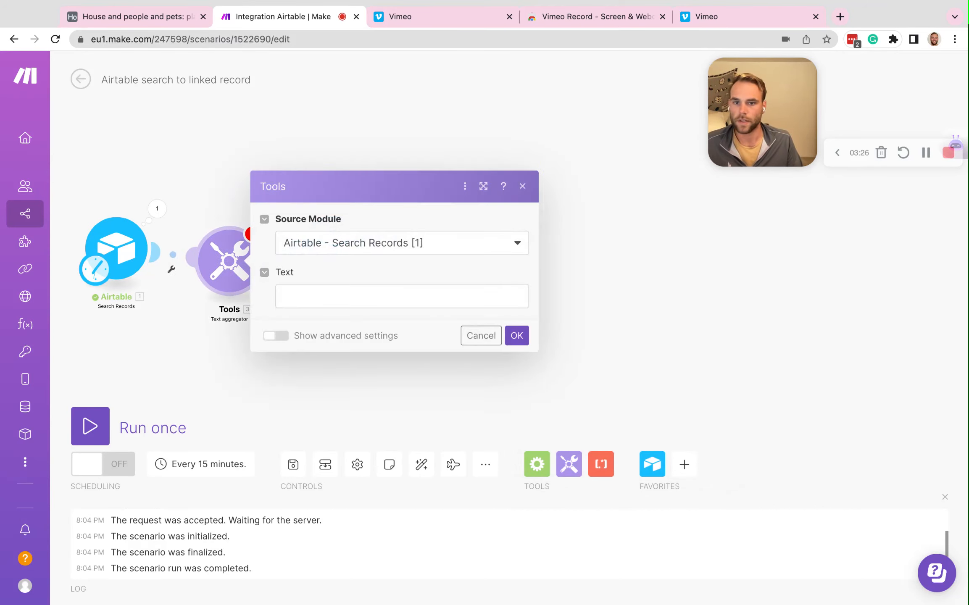
Set the text aggregator's source module to "Airtable - Search Records [1]" and its text to the record ID, and save it.
left_click(349, 246)
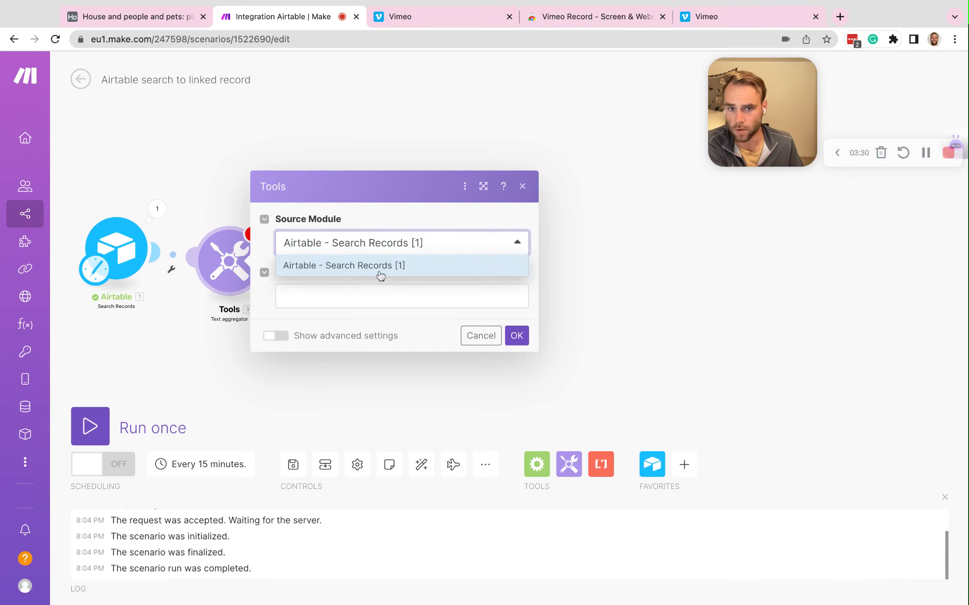
left_click(381, 269)
left_click(364, 291)
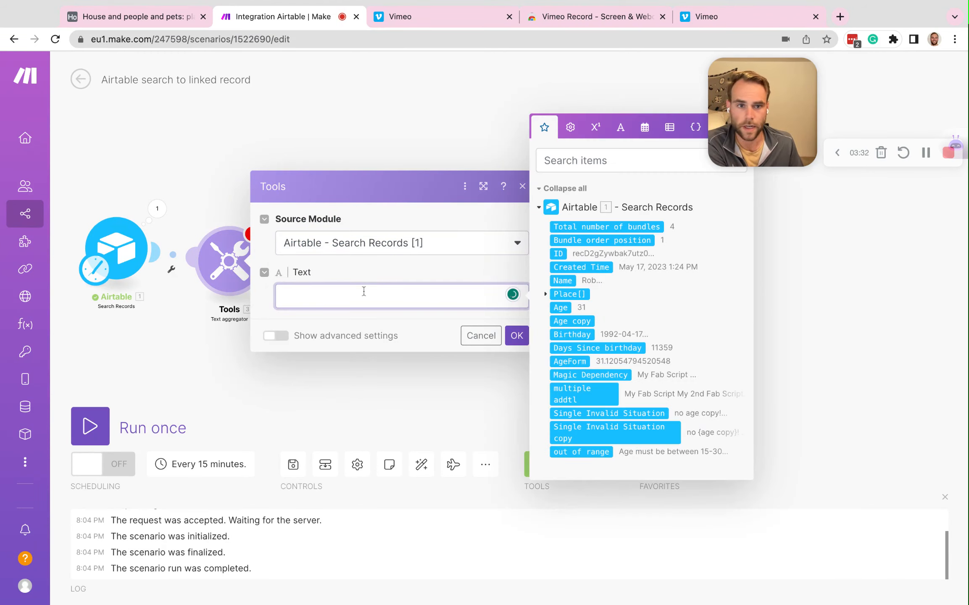
left_click(558, 254)
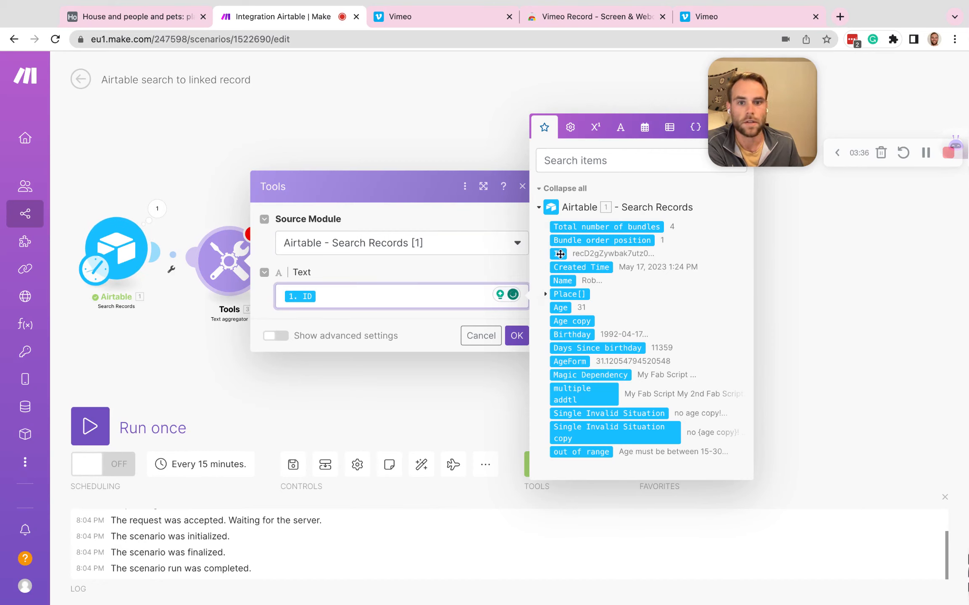
left_click(473, 272)
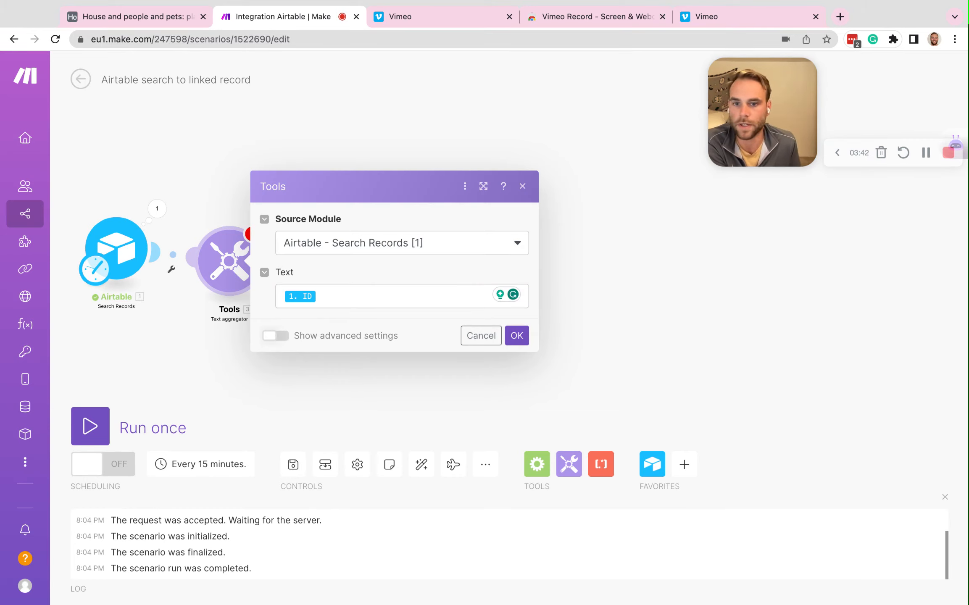
left_click(516, 339)
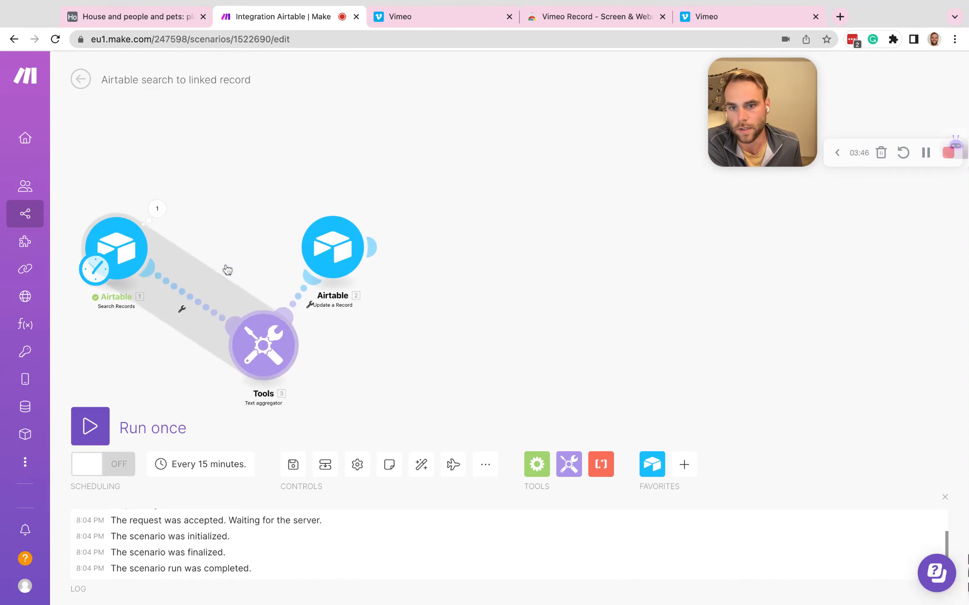
Unlink the text aggregator from both Airtable modules and connect Search Records directly to Update a Record.
left_click(332, 248)
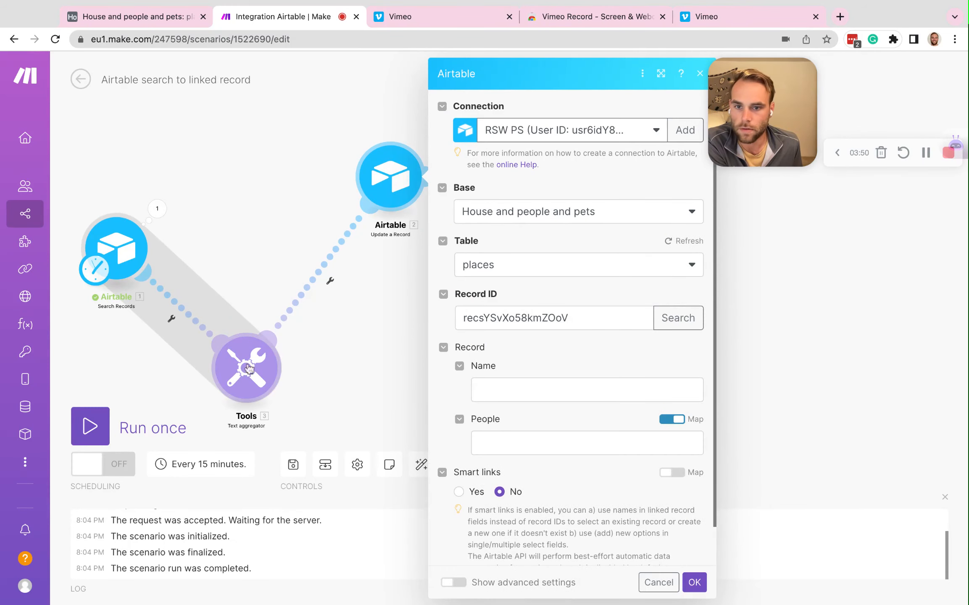
left_click(193, 320)
left_click(310, 288)
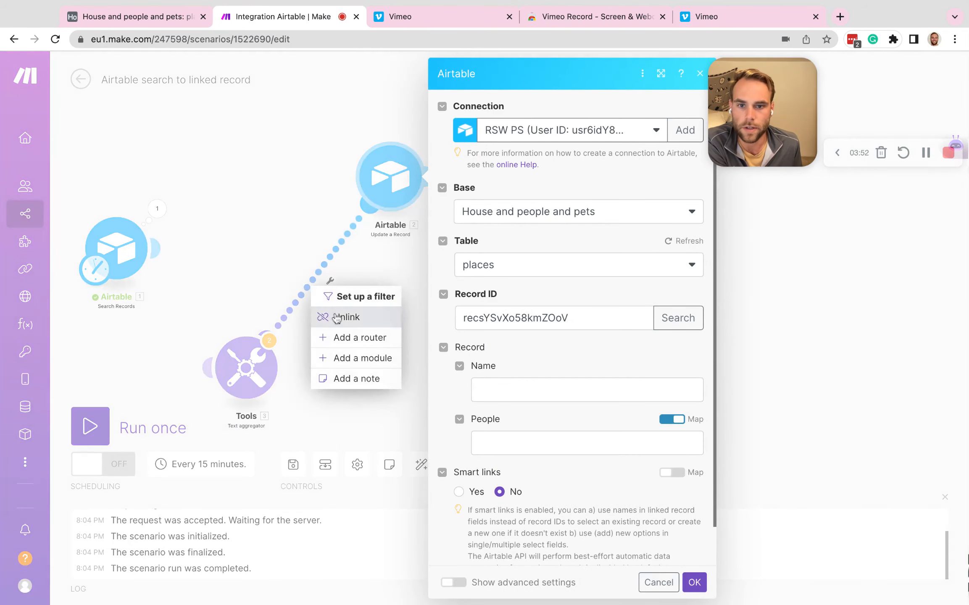
left_click(346, 315)
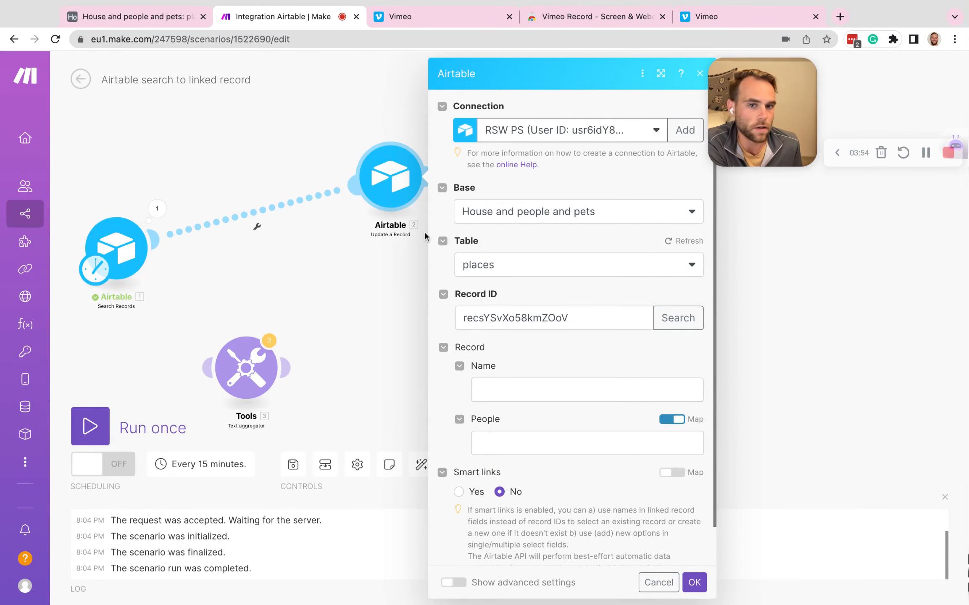
left_click(358, 327)
Insert an Array aggregator between the two Airtable modules that aggregates the ID field from Search Records.
left_click(538, 464)
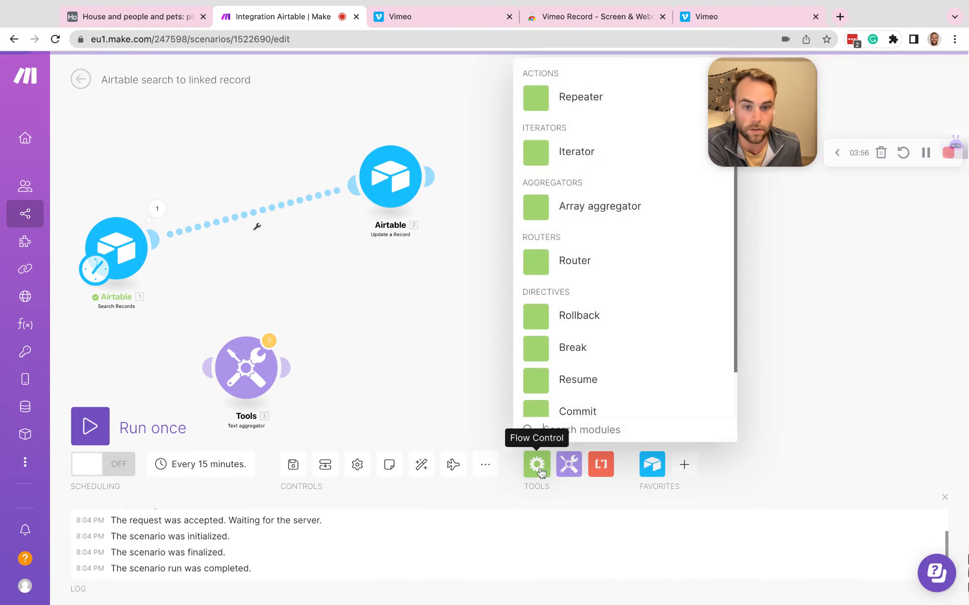
left_click(596, 210)
left_click_drag(596, 211, 246, 234)
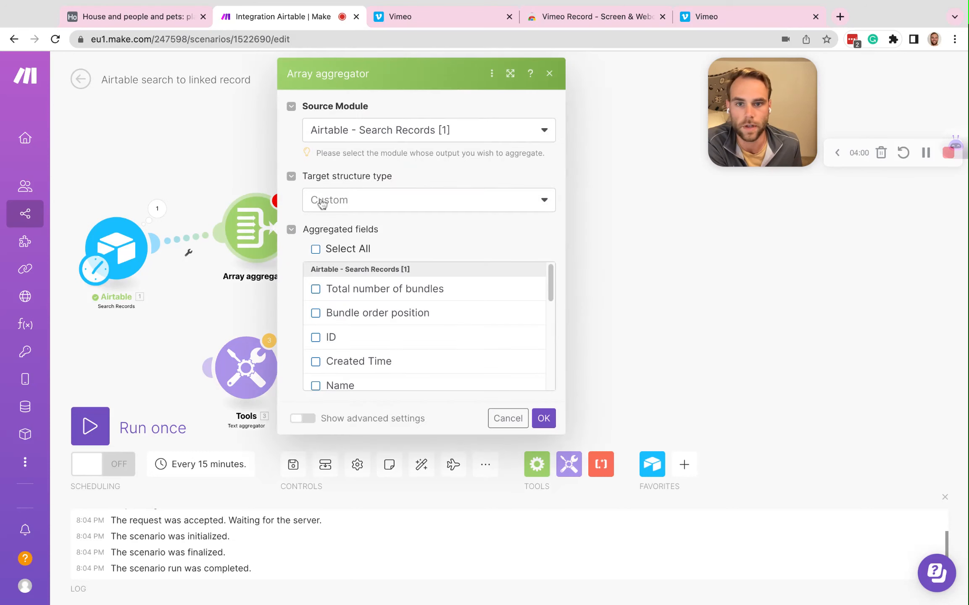
left_click(336, 339)
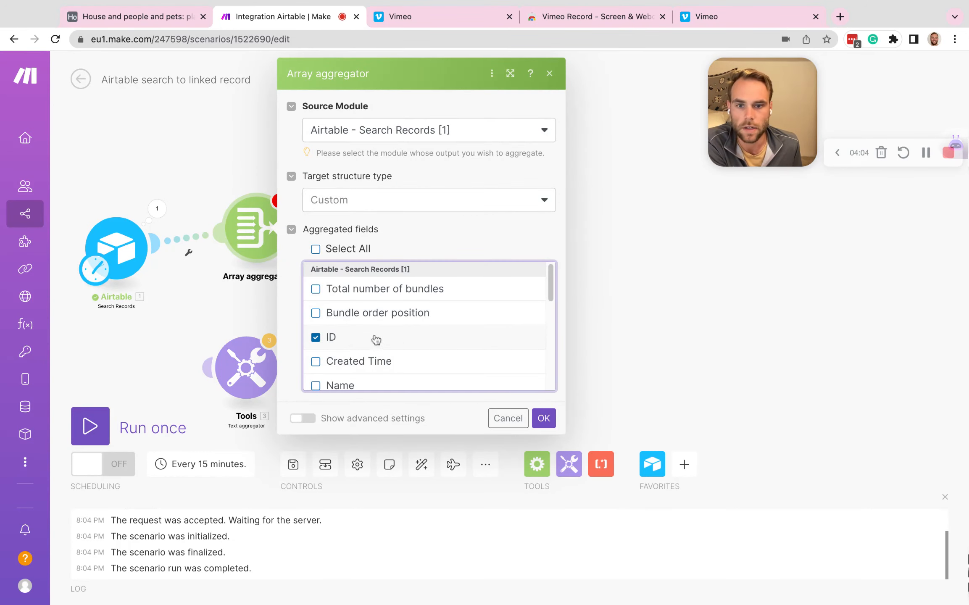
left_click(544, 419)
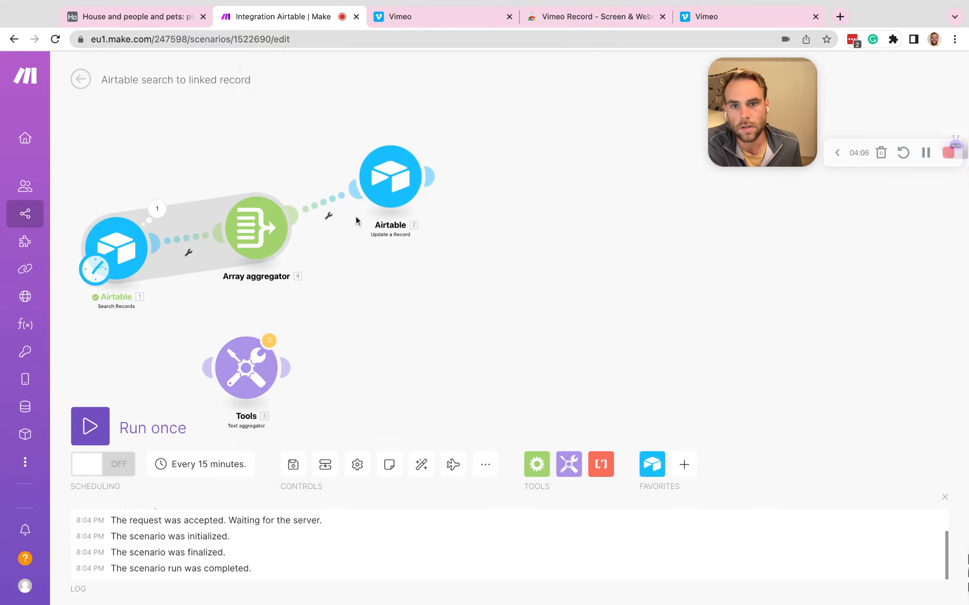
Unlink Update a Record from the array aggregator and run the scenario once, ignoring the warning.
left_click(329, 216)
left_click(360, 239)
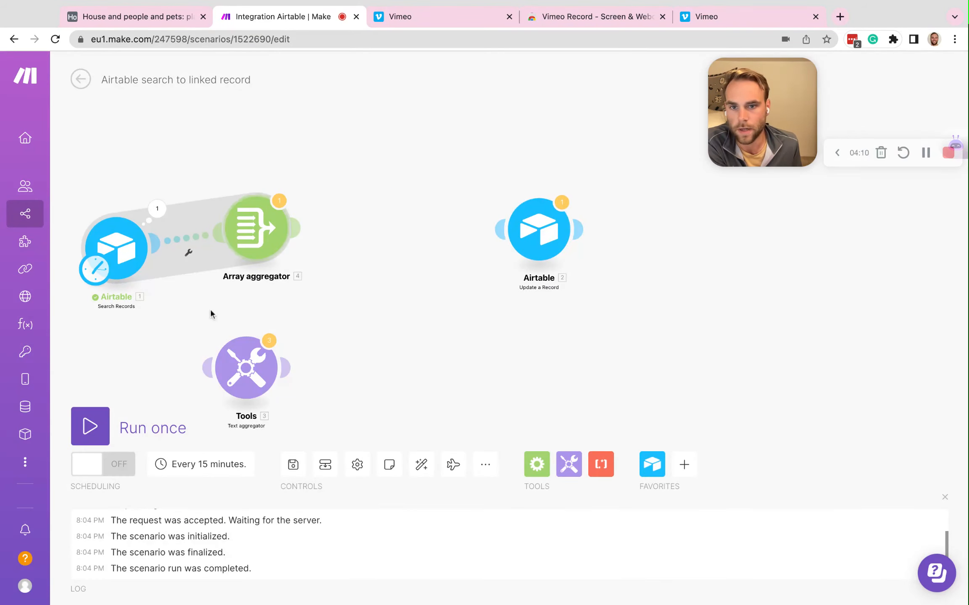
left_click(88, 415)
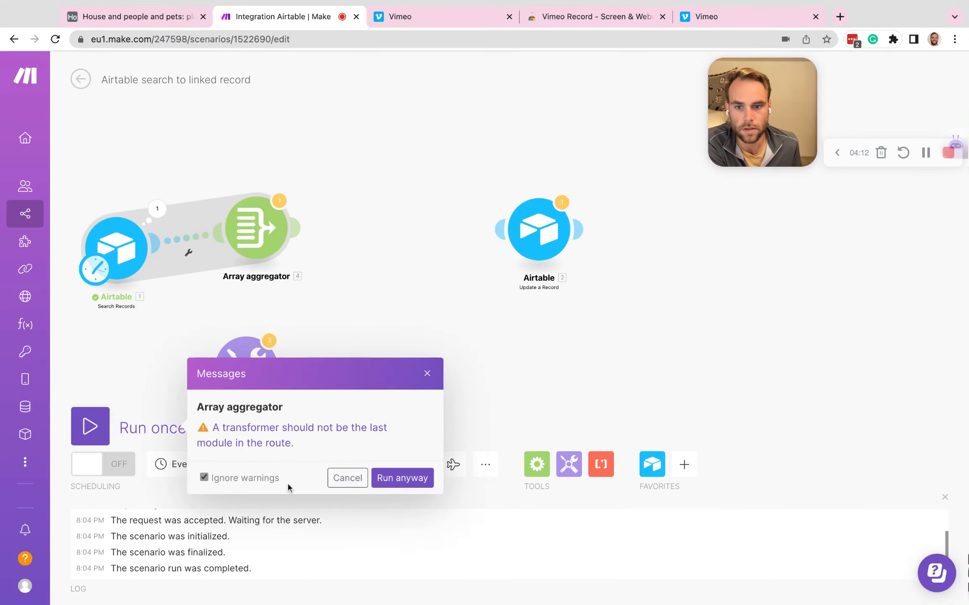
left_click(396, 478)
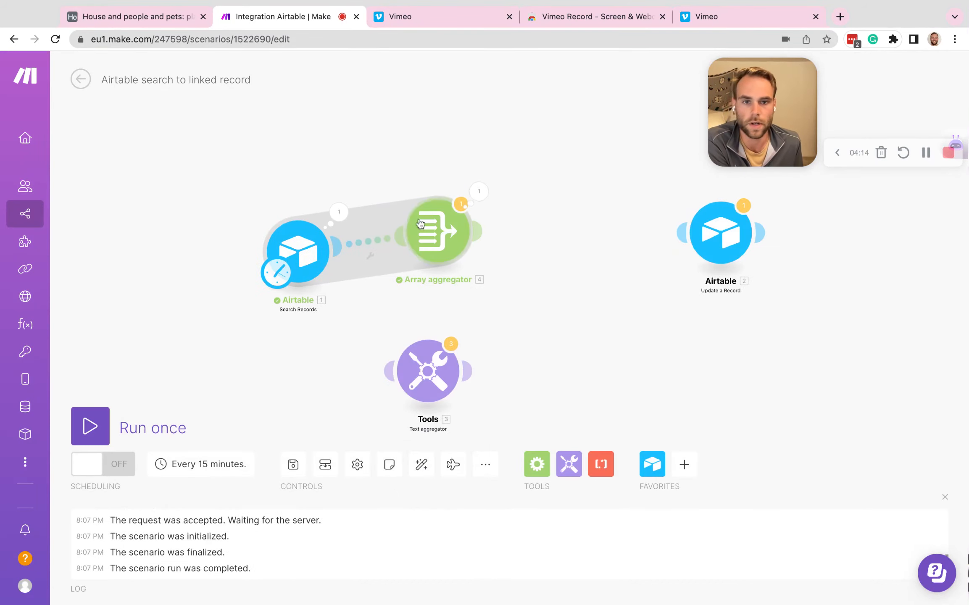
Examine the array aggregator's output, expanding the array and its four collections.
left_click(479, 191)
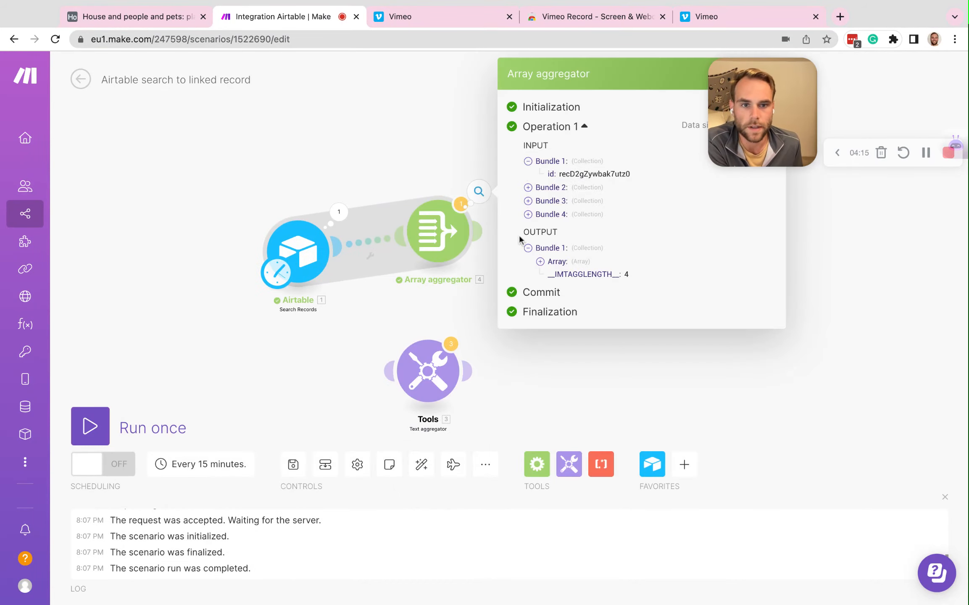
left_click(558, 262)
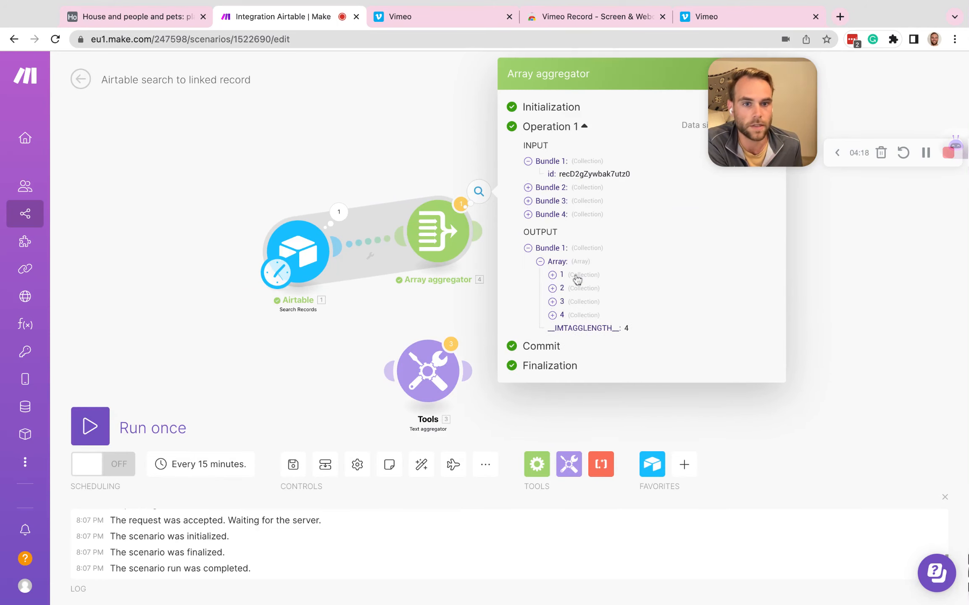
left_click(577, 277)
left_click(584, 302)
left_click(586, 330)
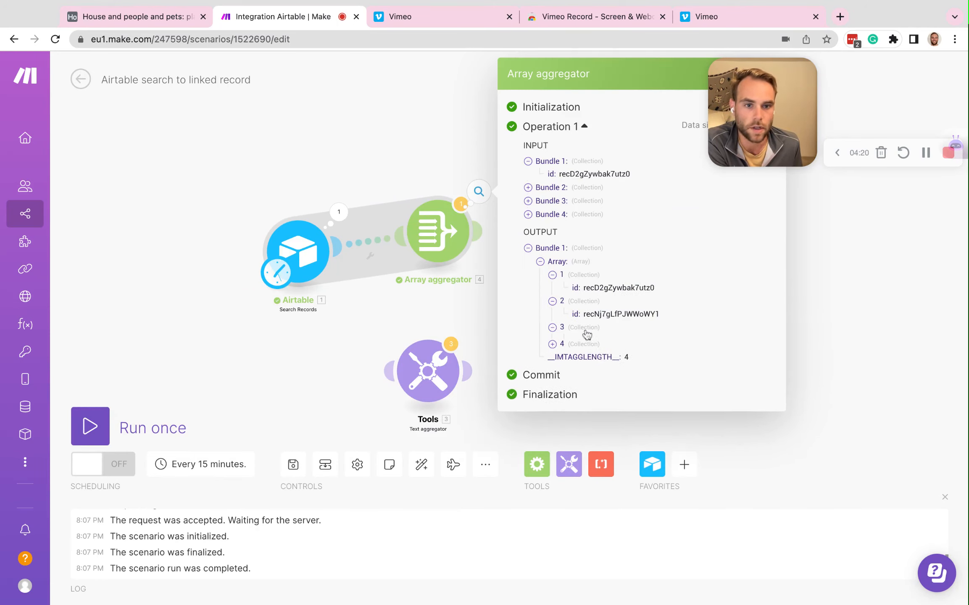
left_click(585, 356)
left_click(465, 311)
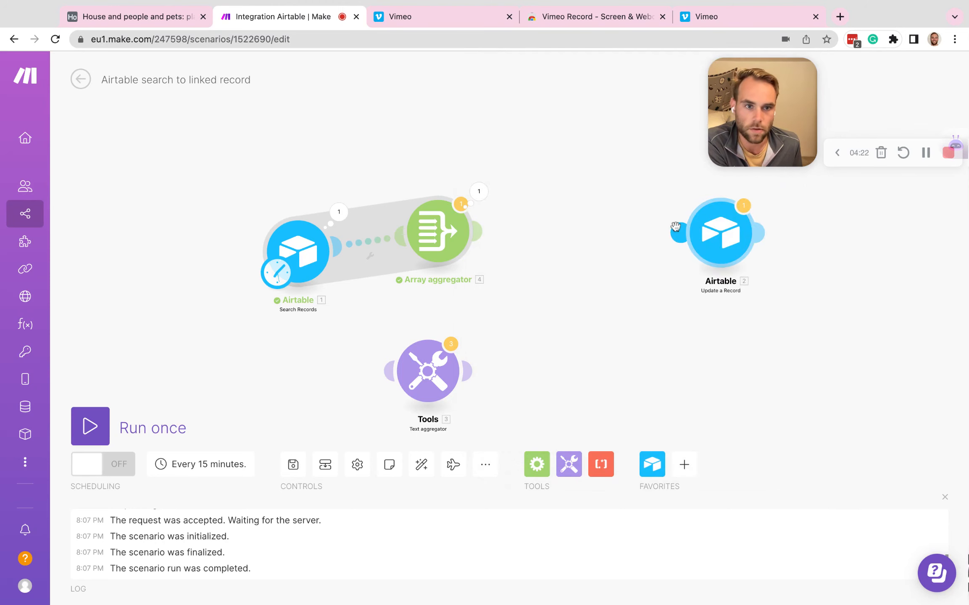
Link Update a Record after the array aggregator again, move it closer and open its settings.
left_click_drag(676, 227, 494, 210)
left_click(479, 192)
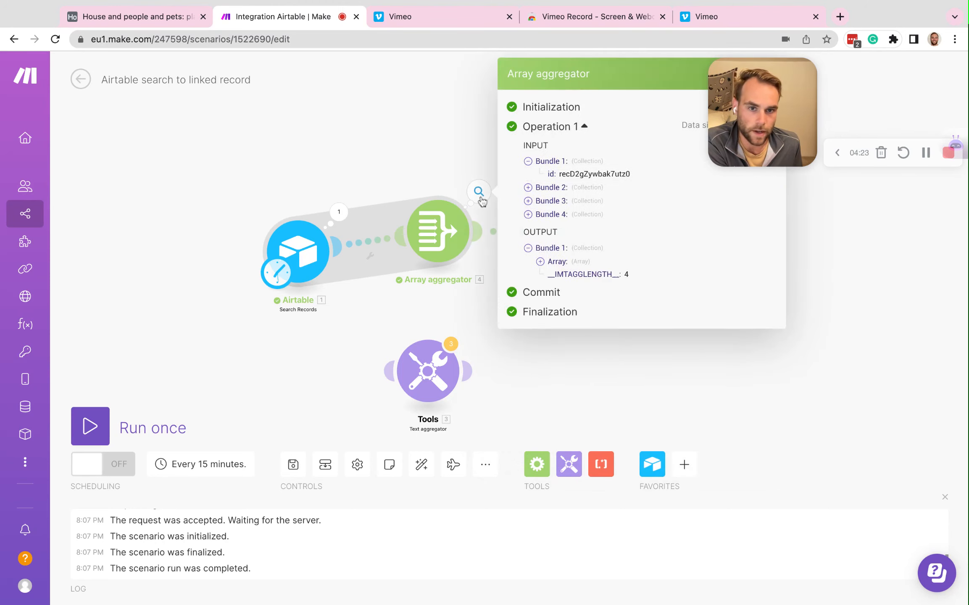
left_click(550, 261)
left_click(483, 282)
left_click_drag(719, 240, 598, 227)
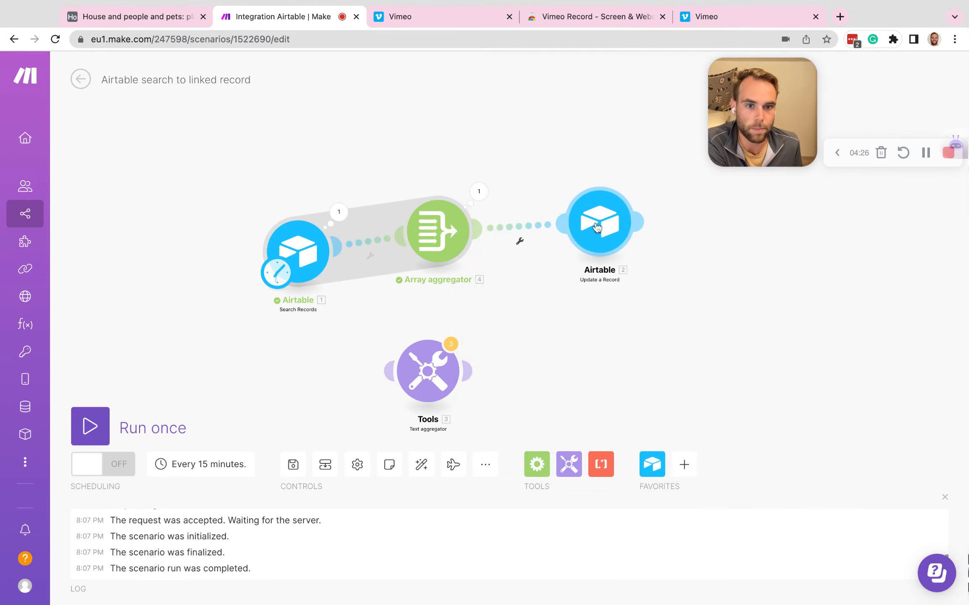
left_click(596, 227)
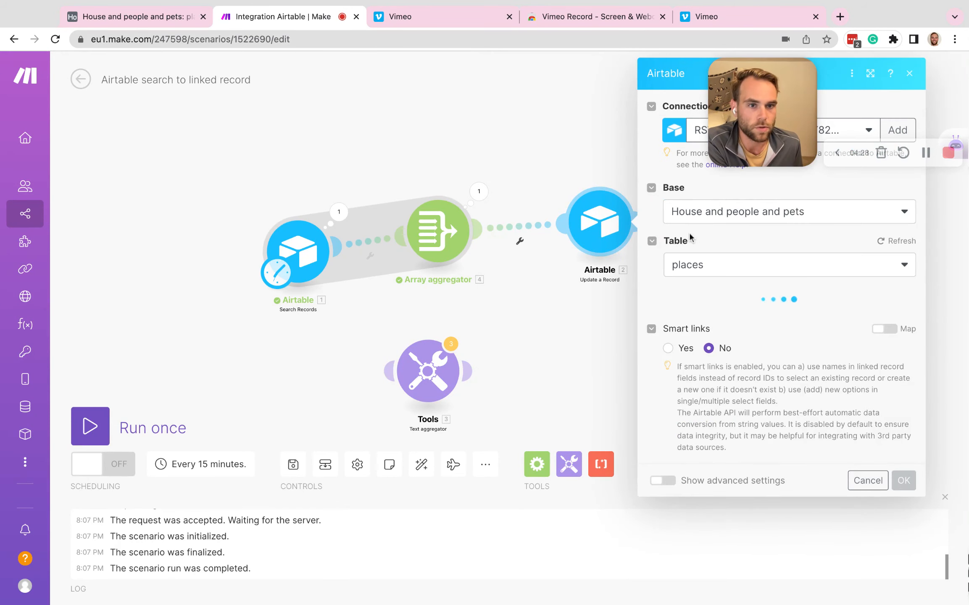
Map the array aggregator's Array[] to the People field of Update a Record and run the scenario once.
left_click(774, 446)
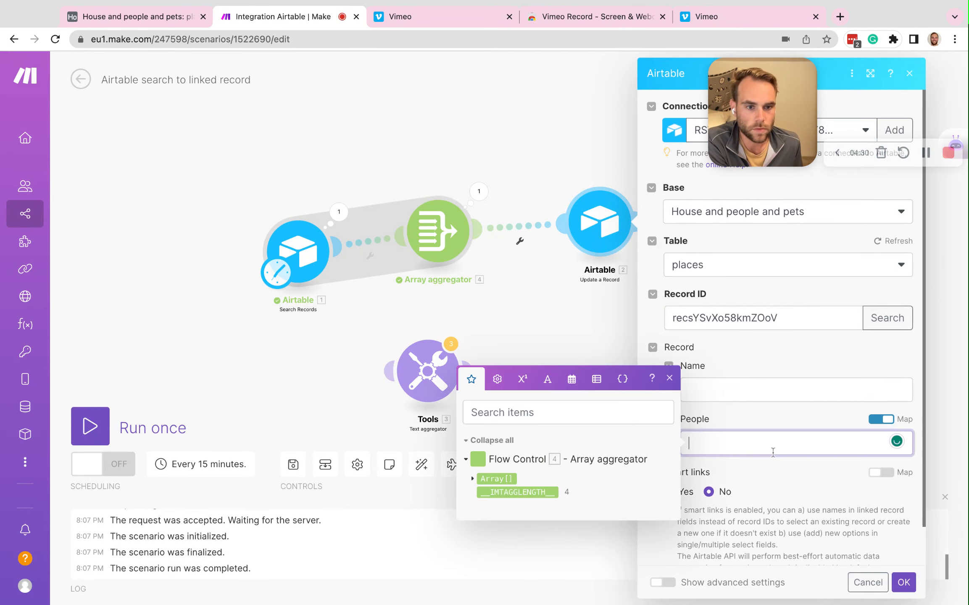
left_click(496, 479)
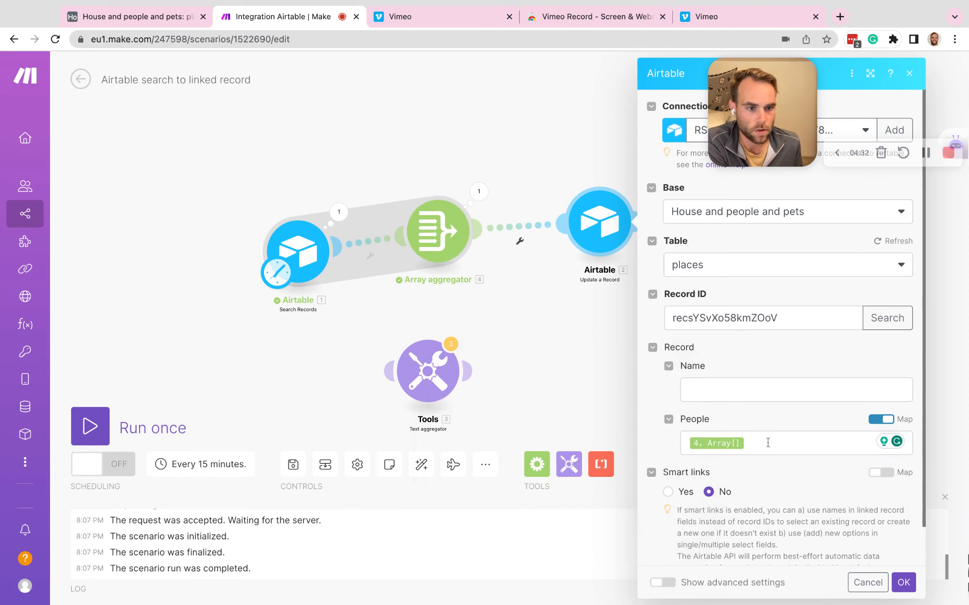
left_click(906, 577)
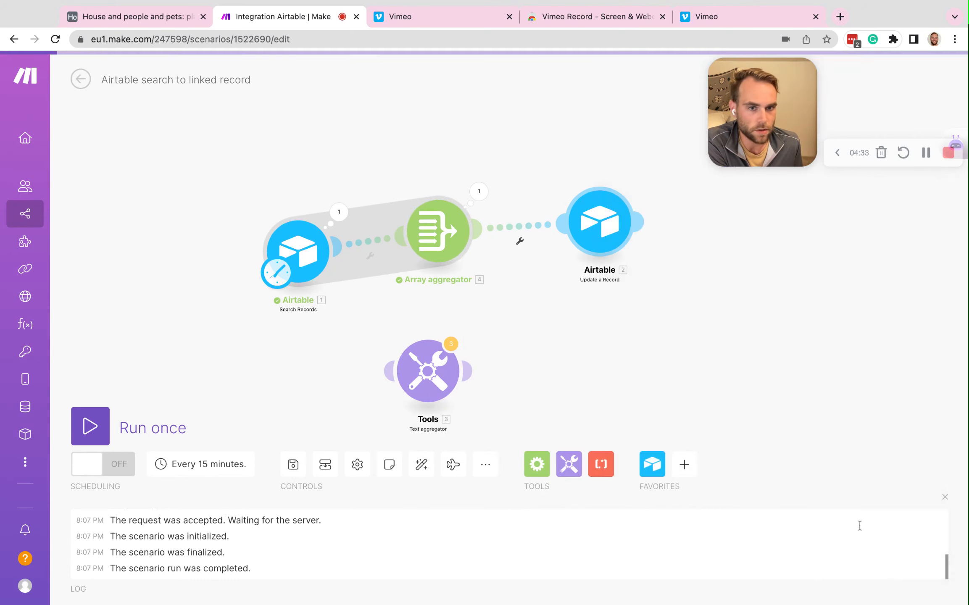
left_click(128, 428)
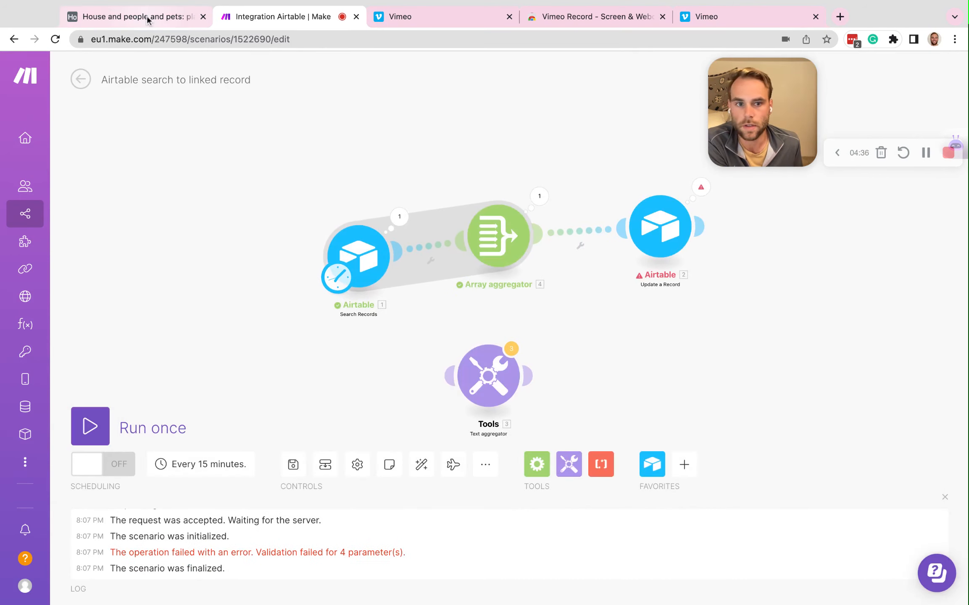
Examine the validation error details reported for the Update a Record operation.
left_click_drag(667, 214, 635, 222)
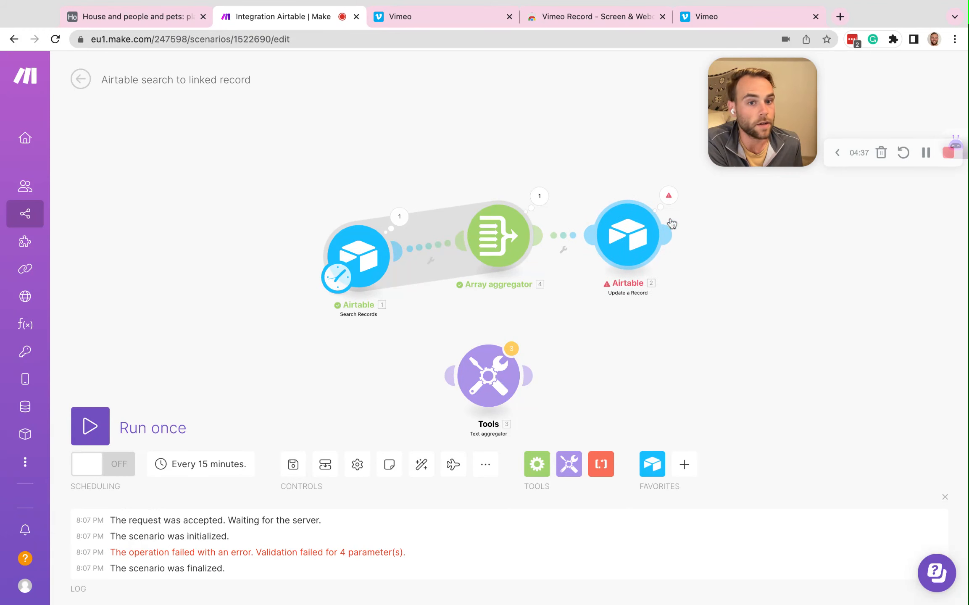
left_click(668, 195)
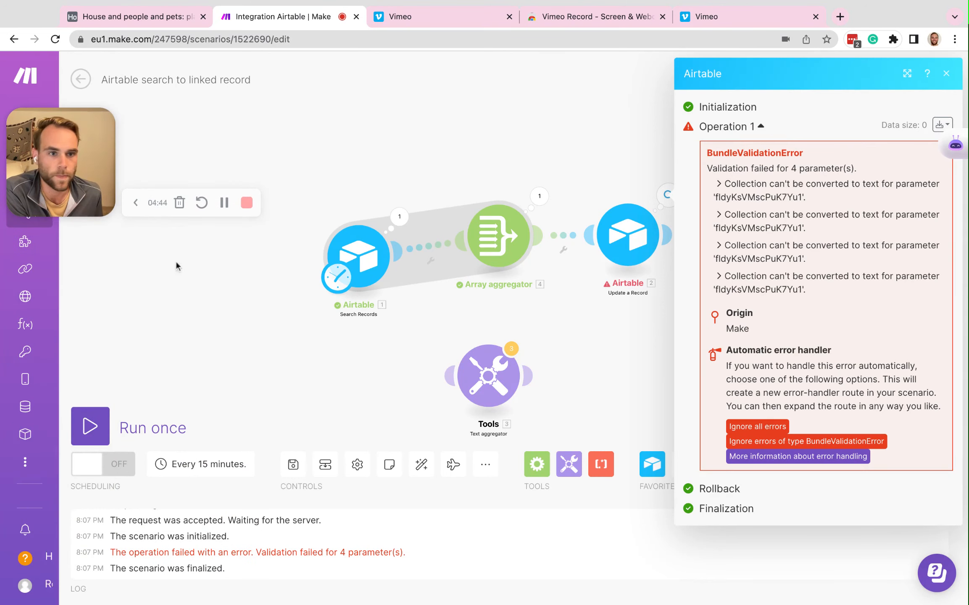
triple_click(790, 184)
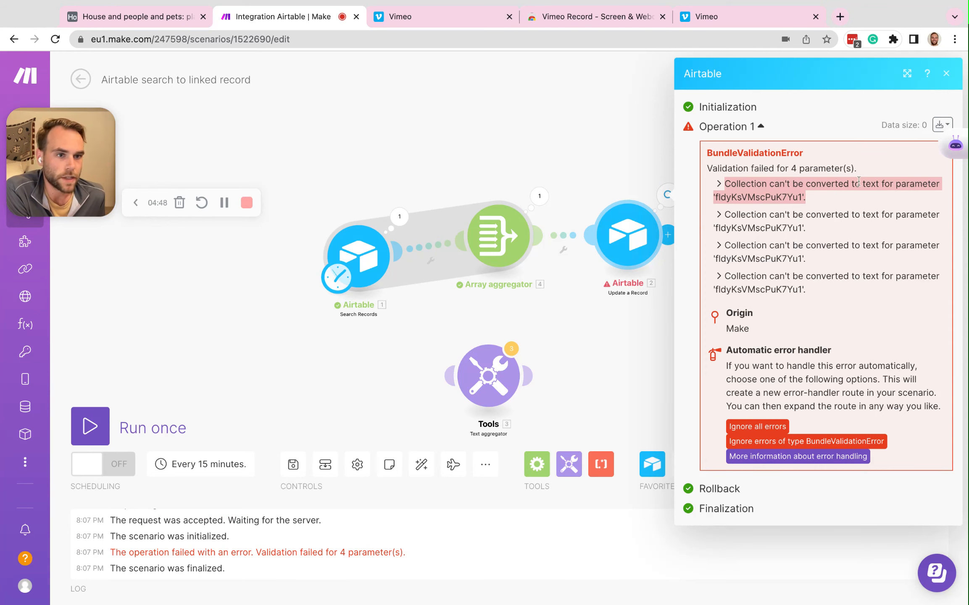
left_click(838, 194)
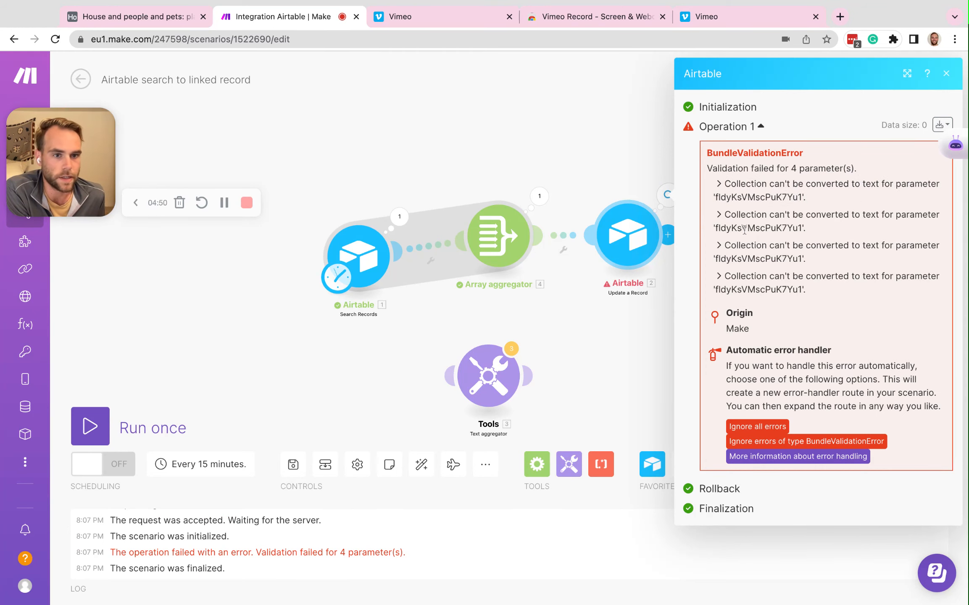
triple_click(744, 229)
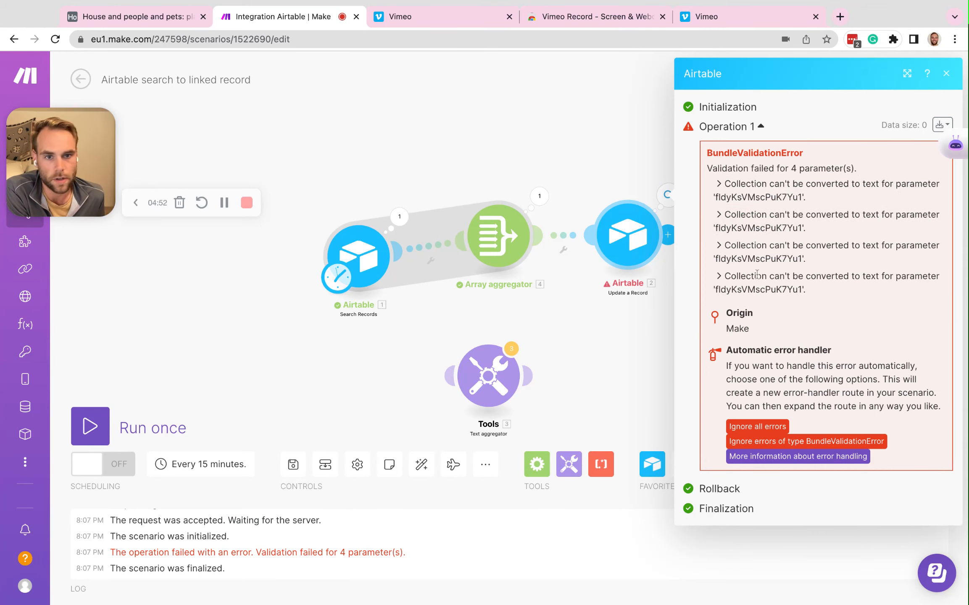
left_click(627, 164)
Unlink the array aggregator from both Airtable modules and place the text aggregator between Search Records and Update a Record instead.
left_click_drag(634, 233, 701, 238)
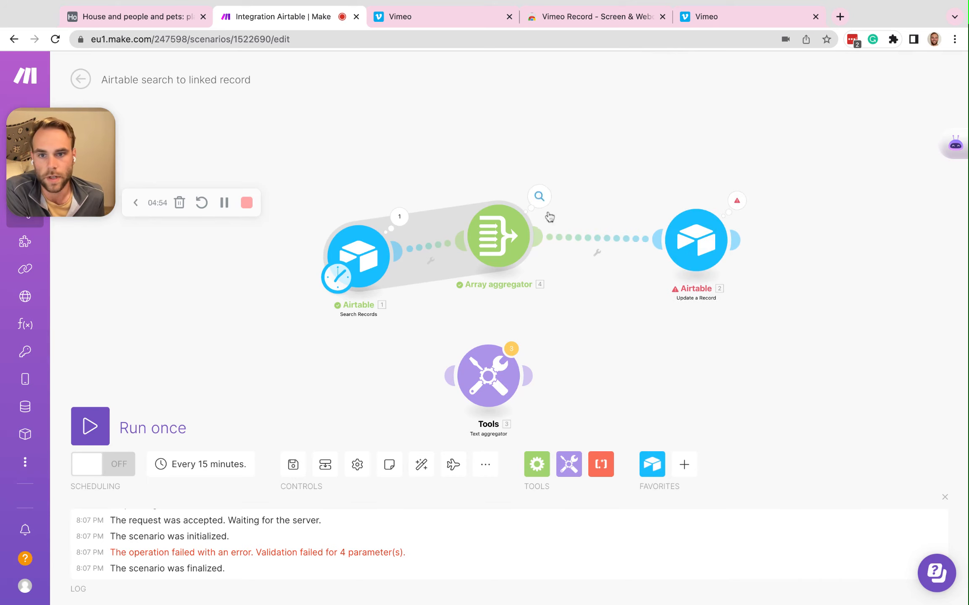
left_click_drag(510, 239, 538, 103)
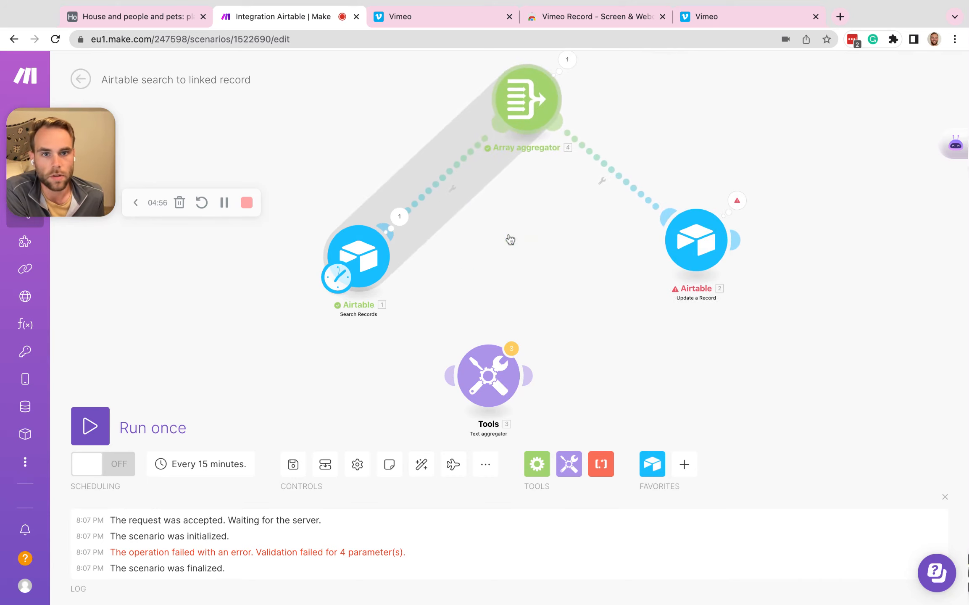
right_click(456, 174)
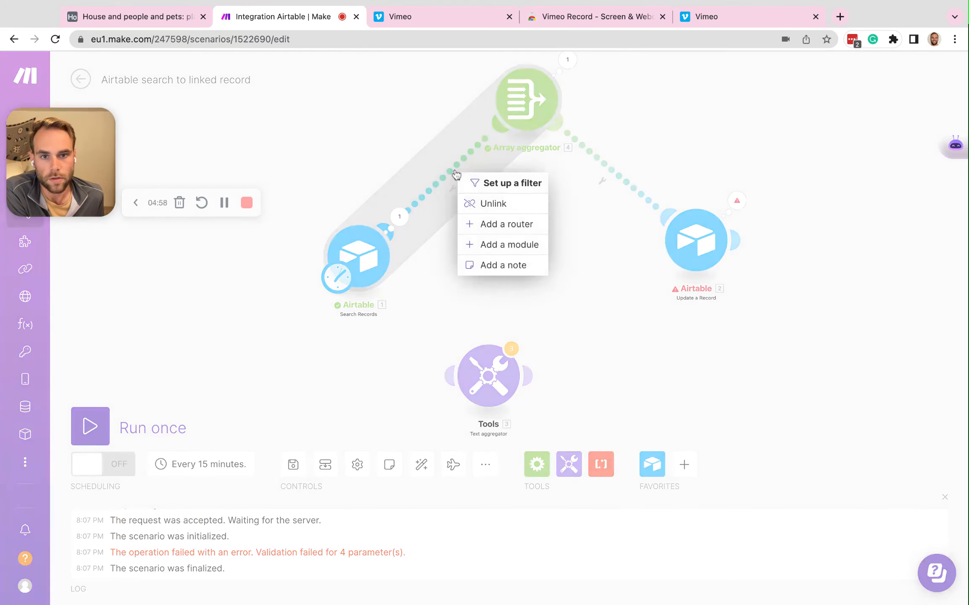
left_click(481, 203)
right_click(618, 172)
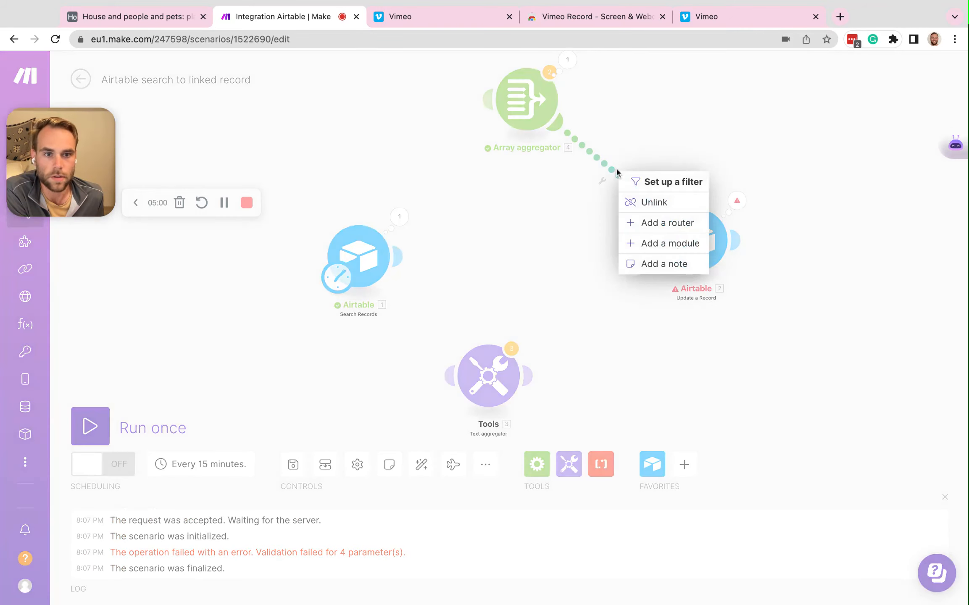
left_click(643, 201)
left_click_drag(488, 381, 697, 243)
Clear the old array mapping from the People field in Update a Record and save the module.
left_click(717, 232)
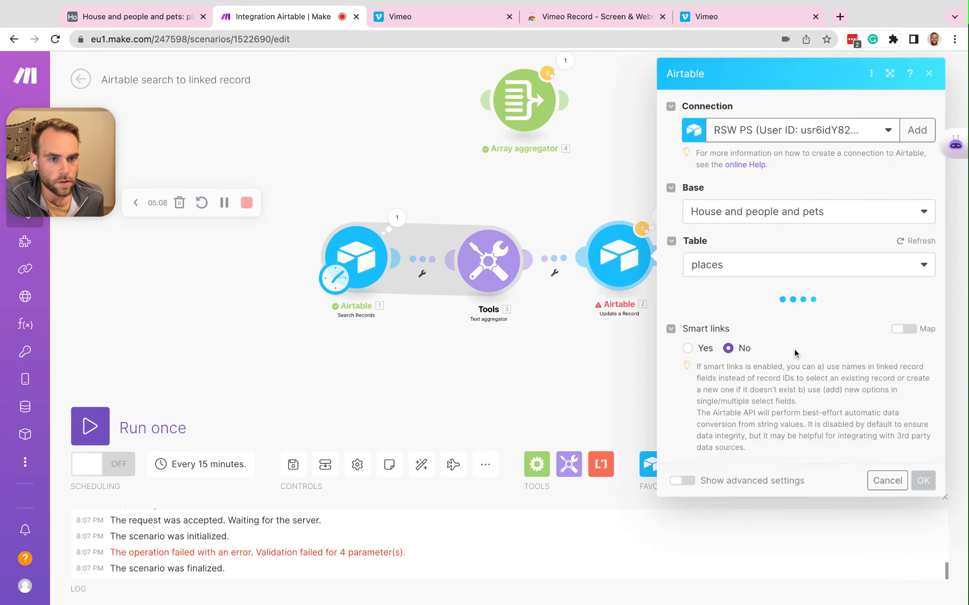
left_click(811, 445)
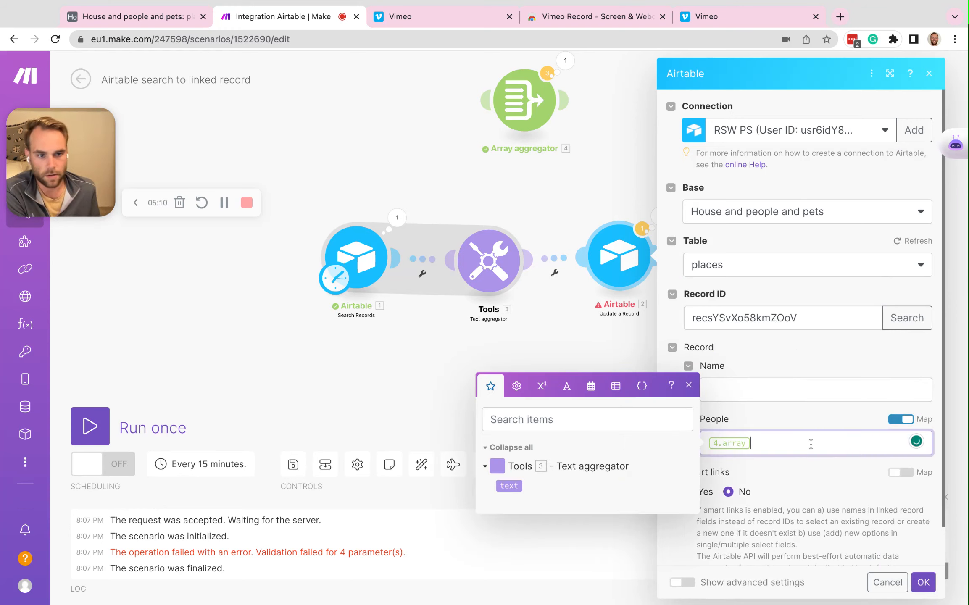
left_click(923, 582)
Run the scenario once with Update a Record unlinked from the text aggregator, and inspect the aggregated text output.
right_click(557, 269)
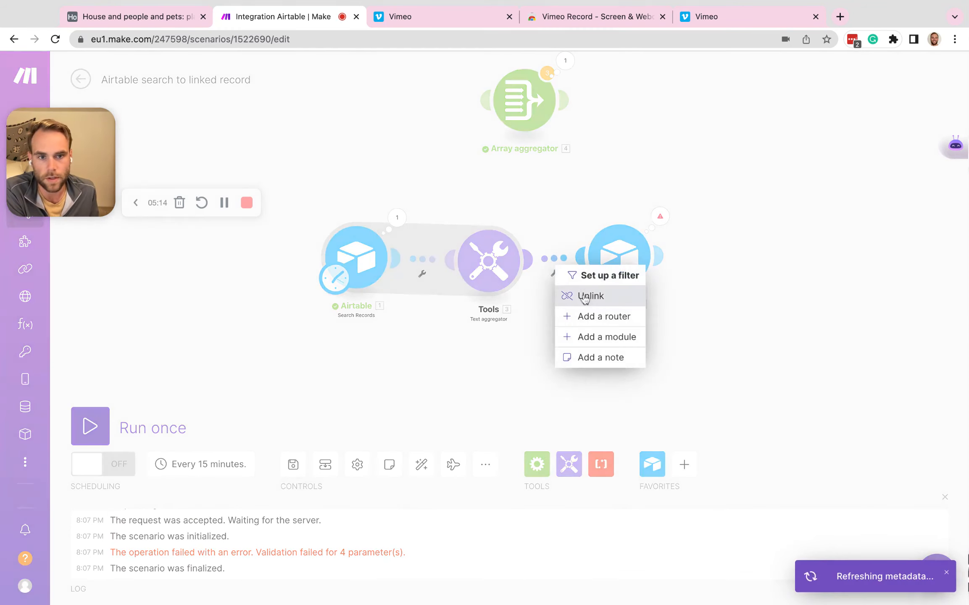
left_click(587, 295)
left_click(160, 431)
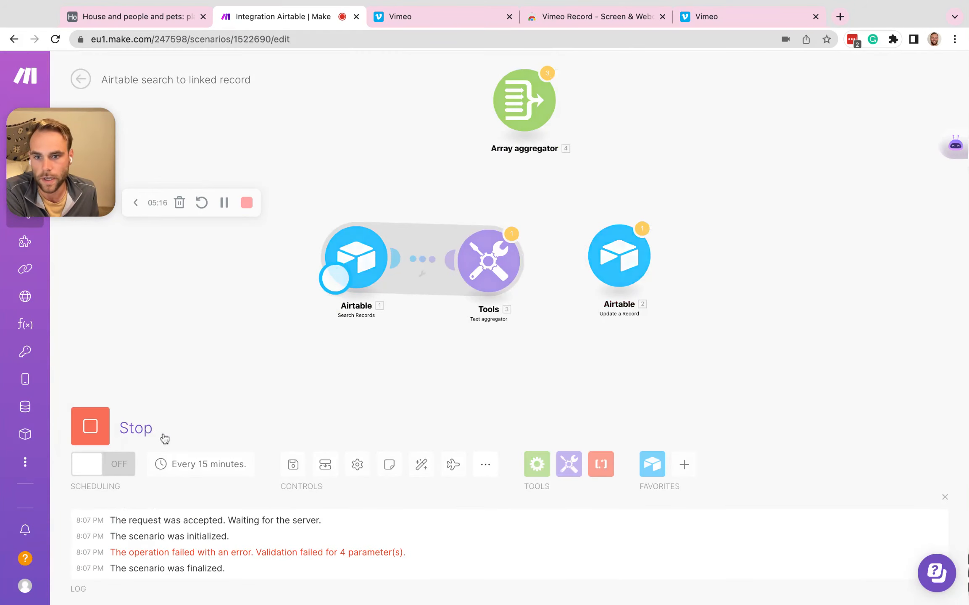
left_click(551, 342)
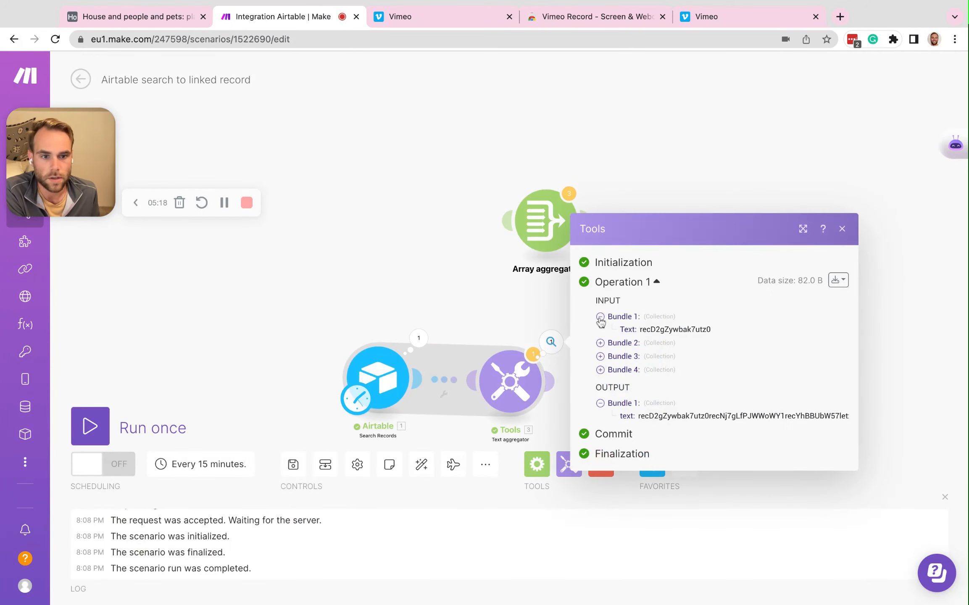
double_click(650, 417)
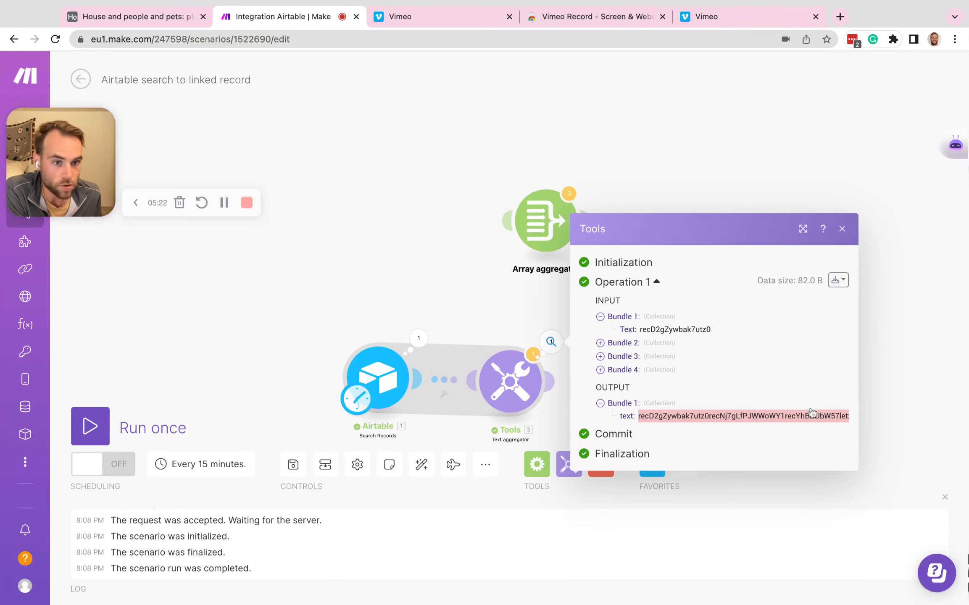
Show the text aggregator's advanced settings and set the row separator to Other with a comma as separator.
left_click(523, 388)
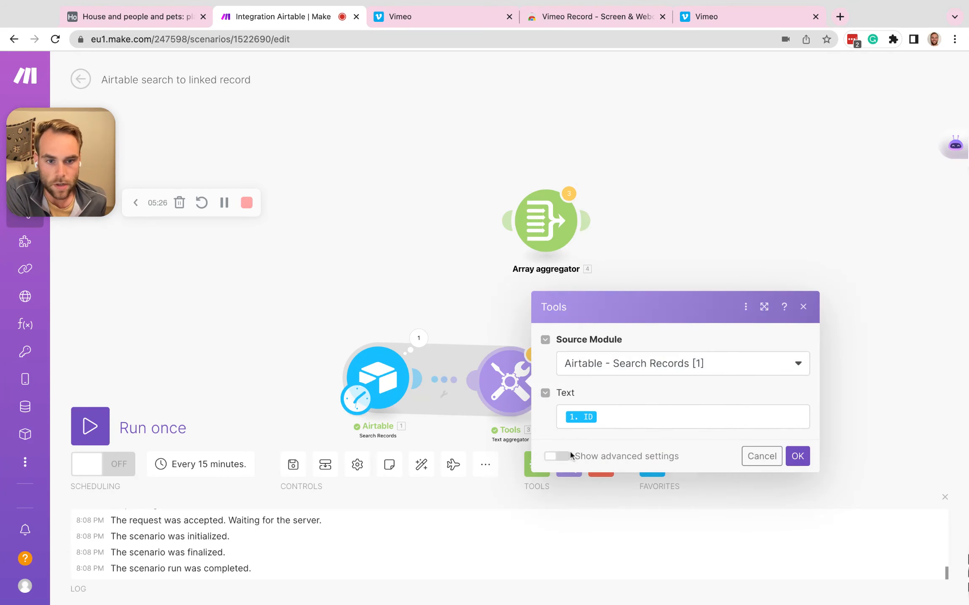
left_click(571, 455)
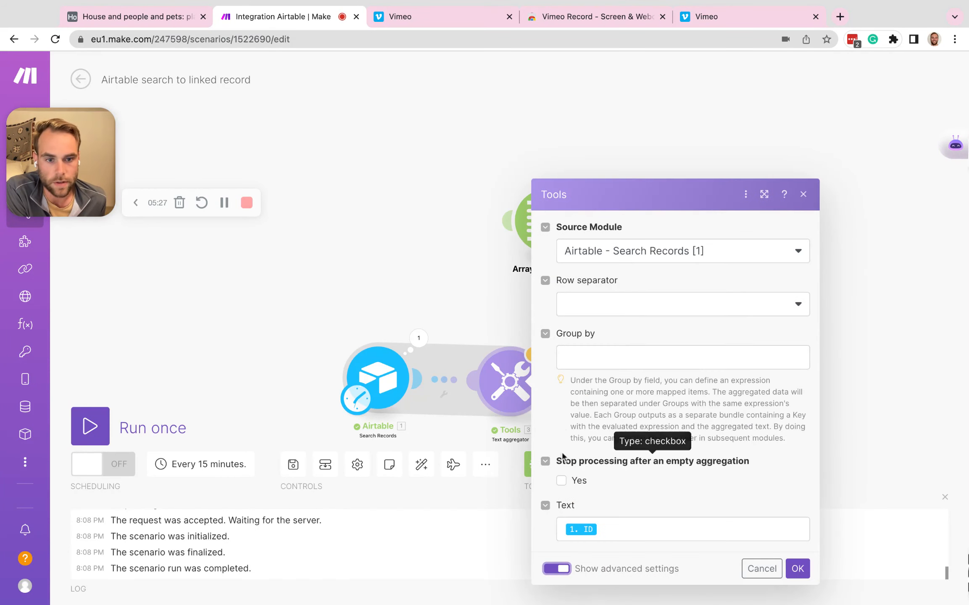
left_click(625, 309)
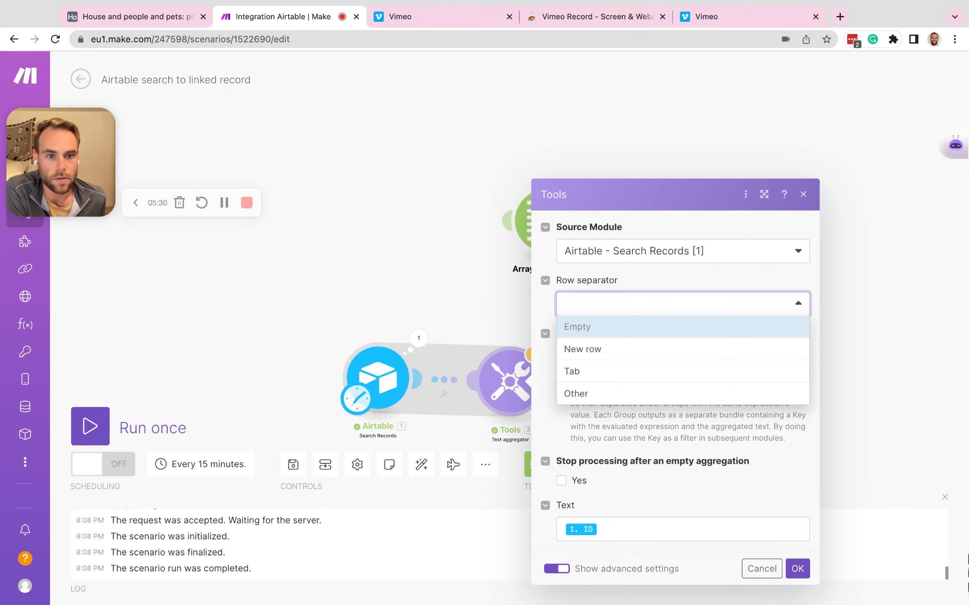
left_click(595, 393)
left_click(659, 317)
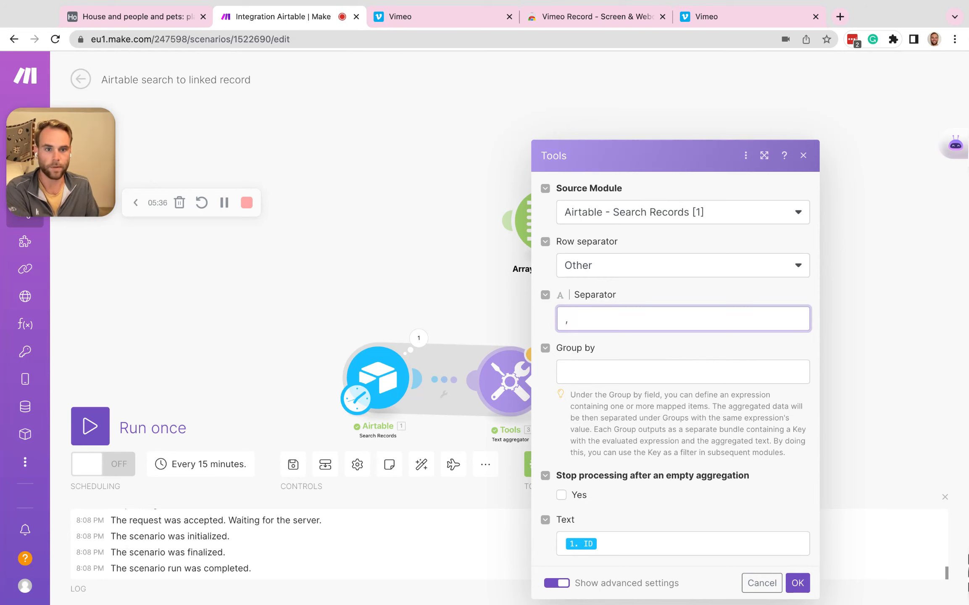
left_click(775, 358)
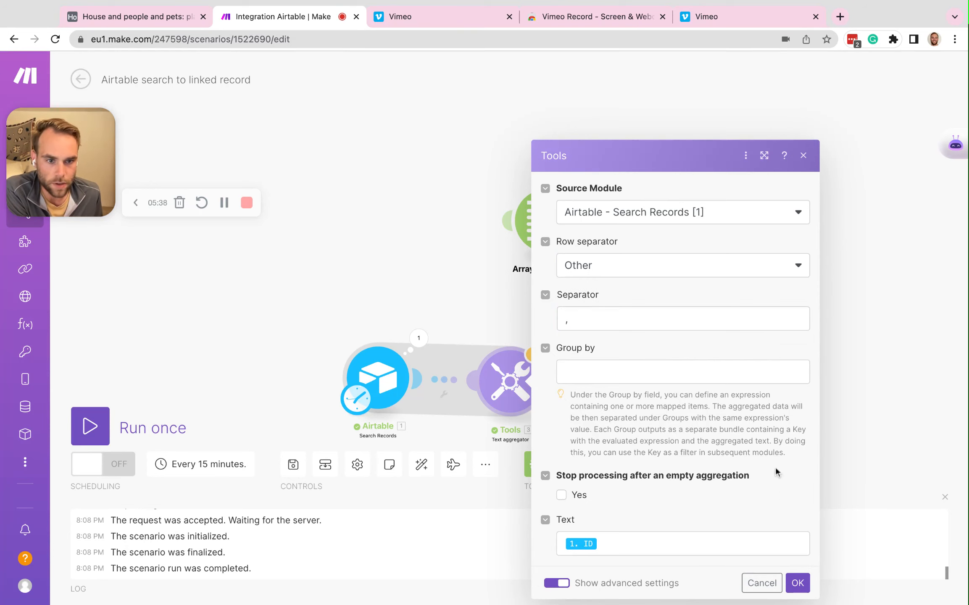
left_click(798, 582)
Run the scenario once again and inspect how the text aggregator's output separates the record IDs.
left_click(129, 428)
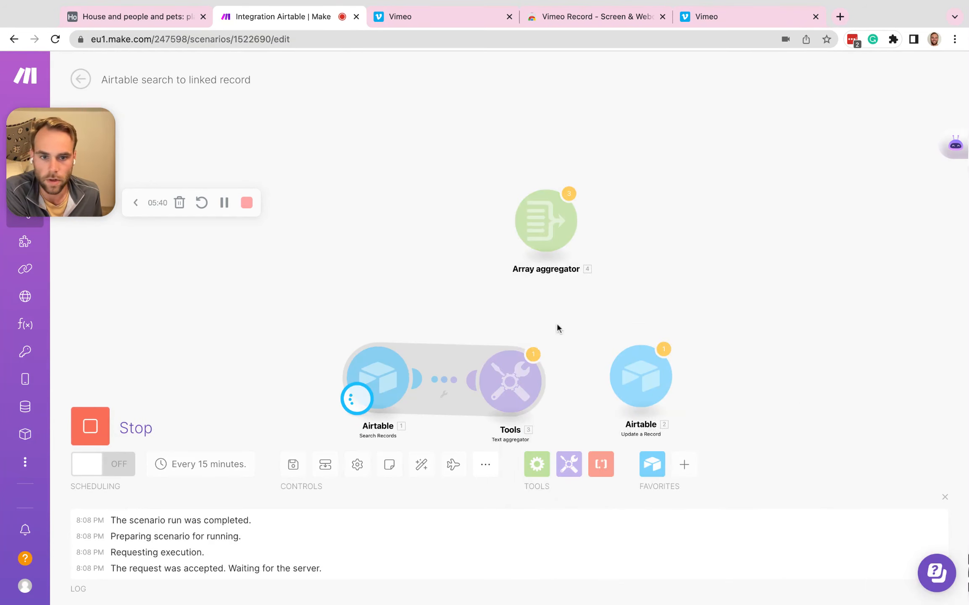
left_click(551, 342)
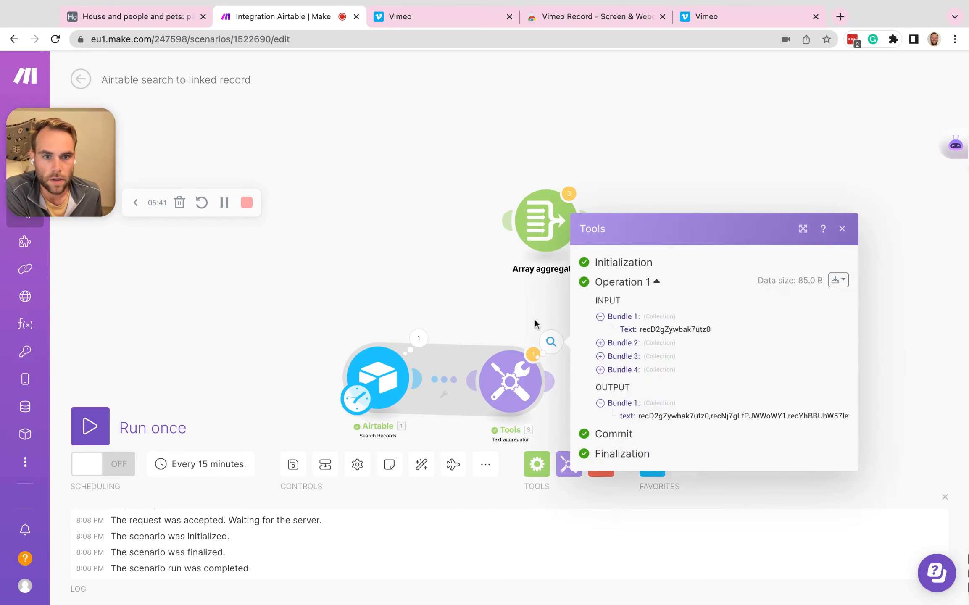
double_click(659, 416)
triple_click(659, 416)
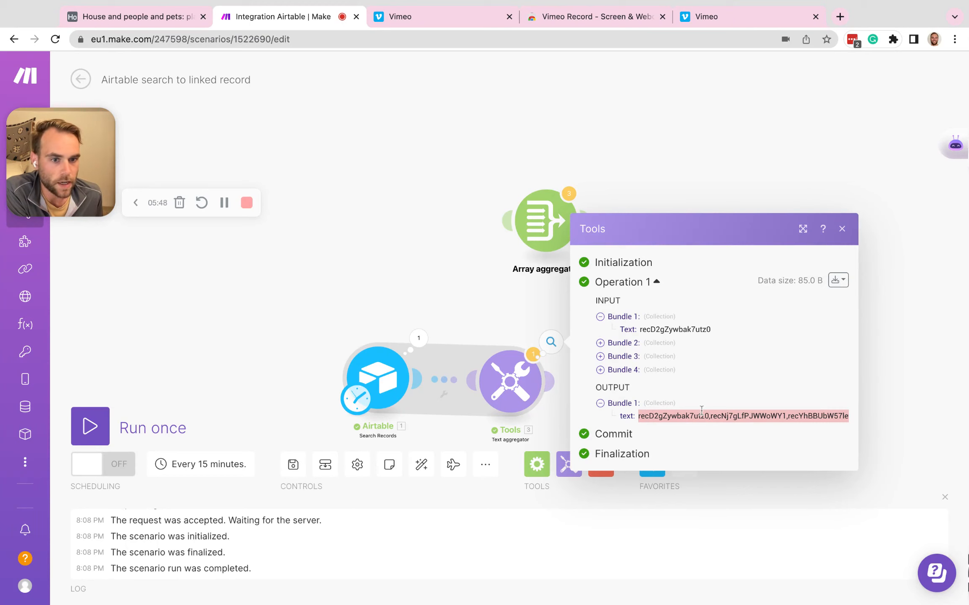
left_click(505, 312)
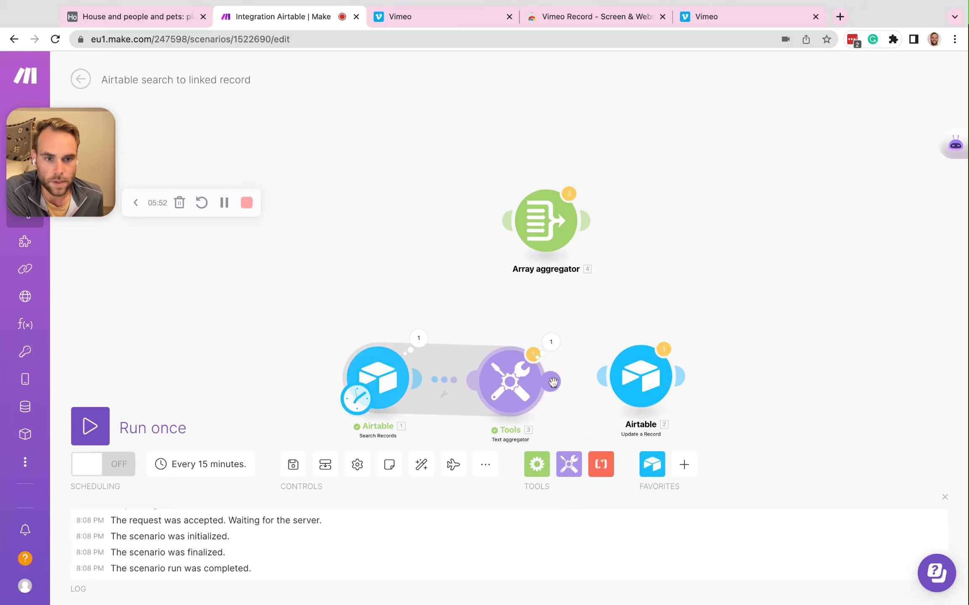
Link the text aggregator to Update a Record and map its People field to split(3. text; ,).
left_click_drag(554, 382, 629, 387)
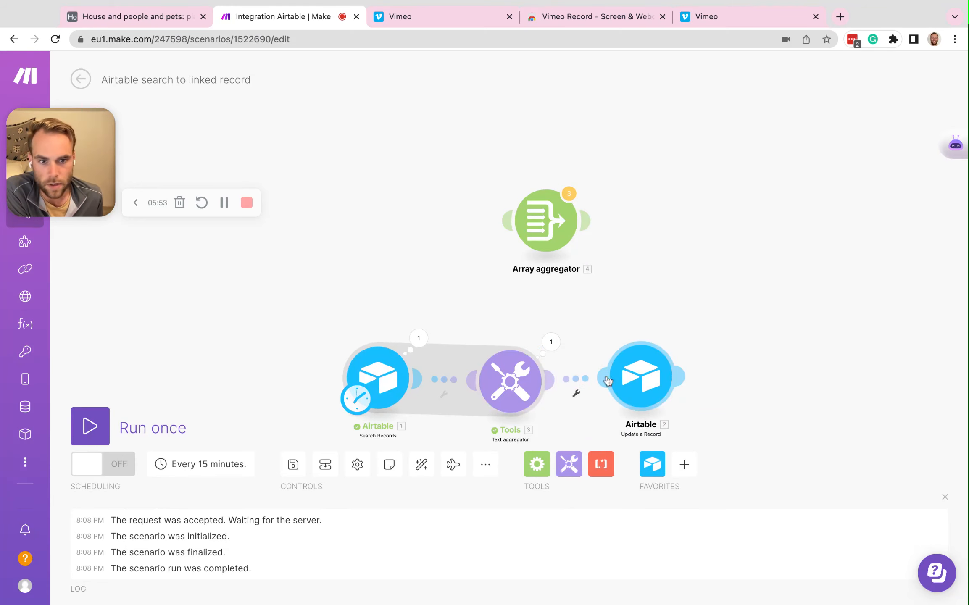
left_click(637, 385)
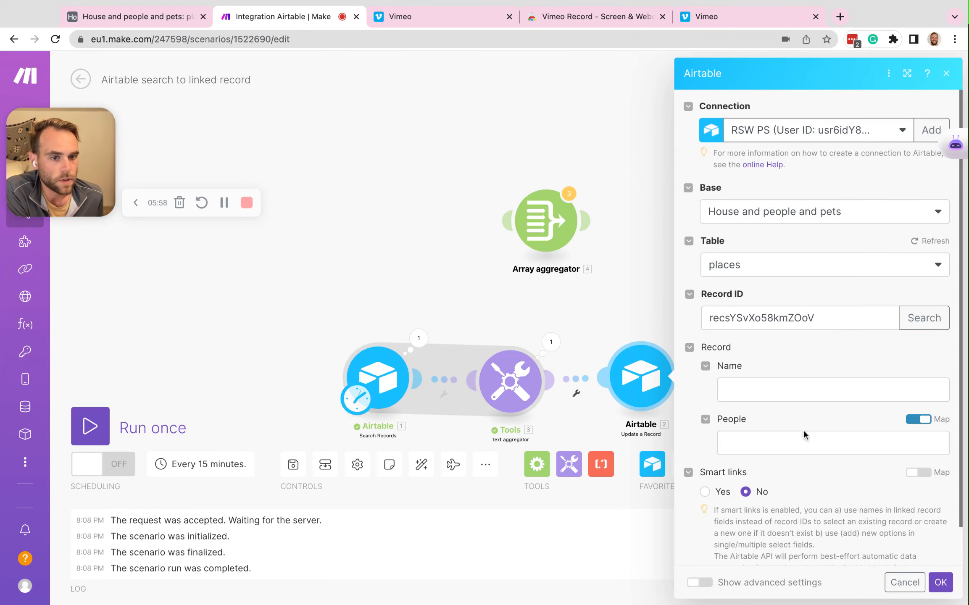
left_click(806, 441)
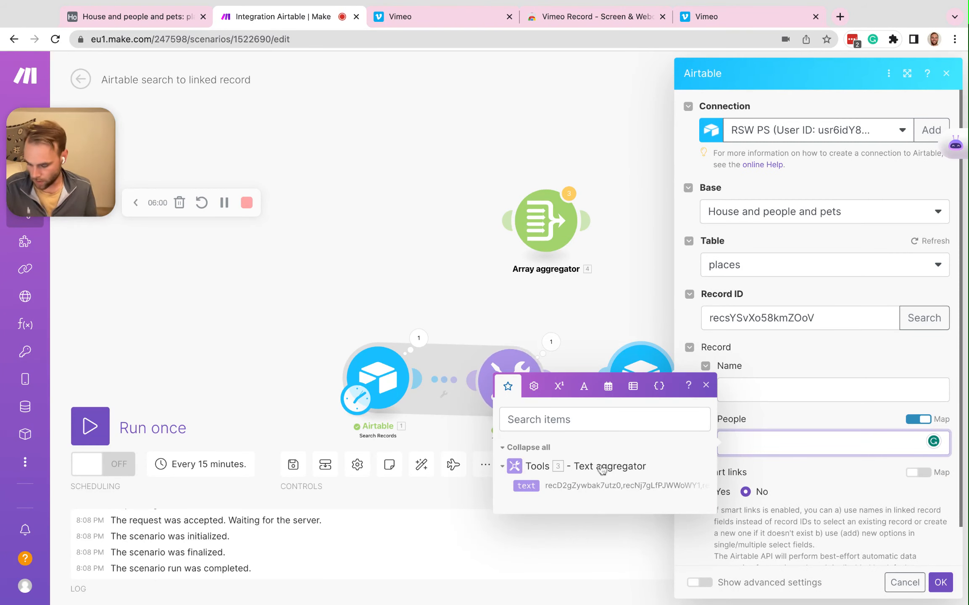
type("split(")
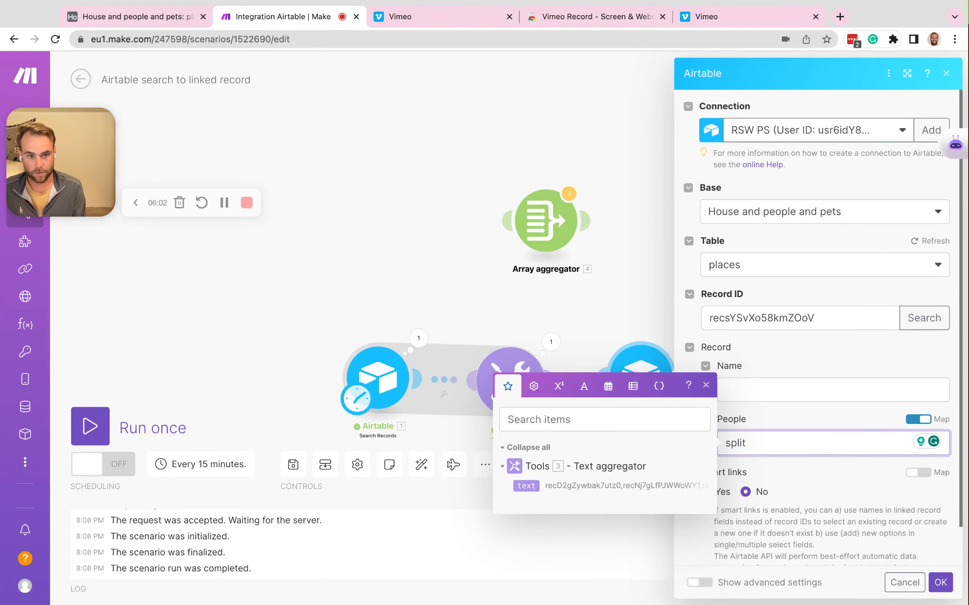
left_click(534, 486)
type(";")
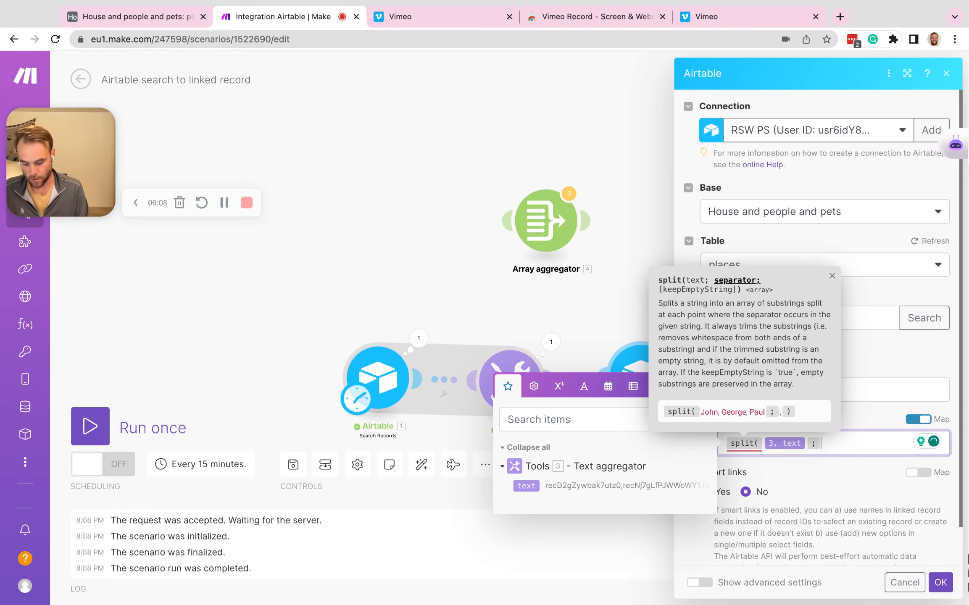
type(",)")
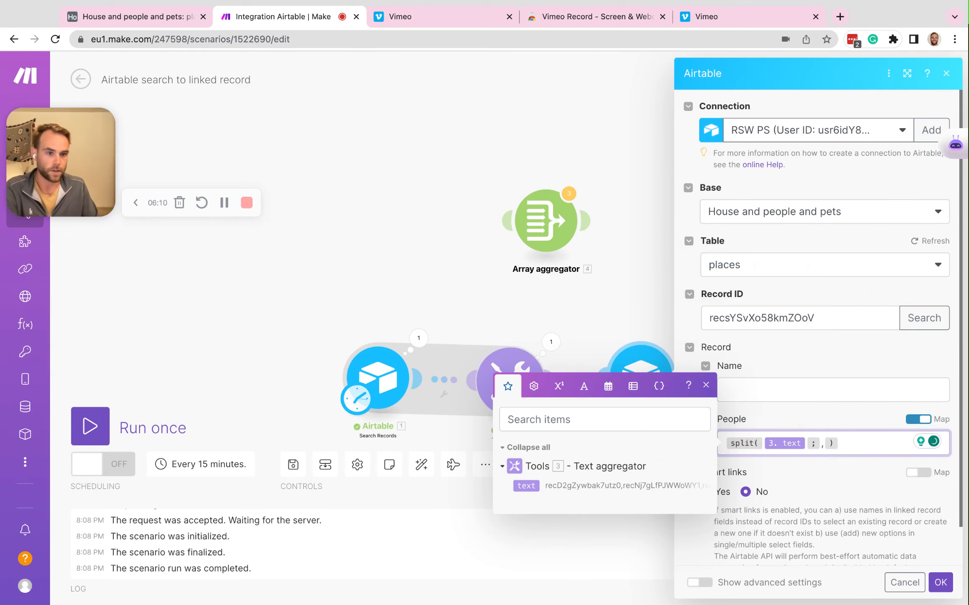
left_click(944, 582)
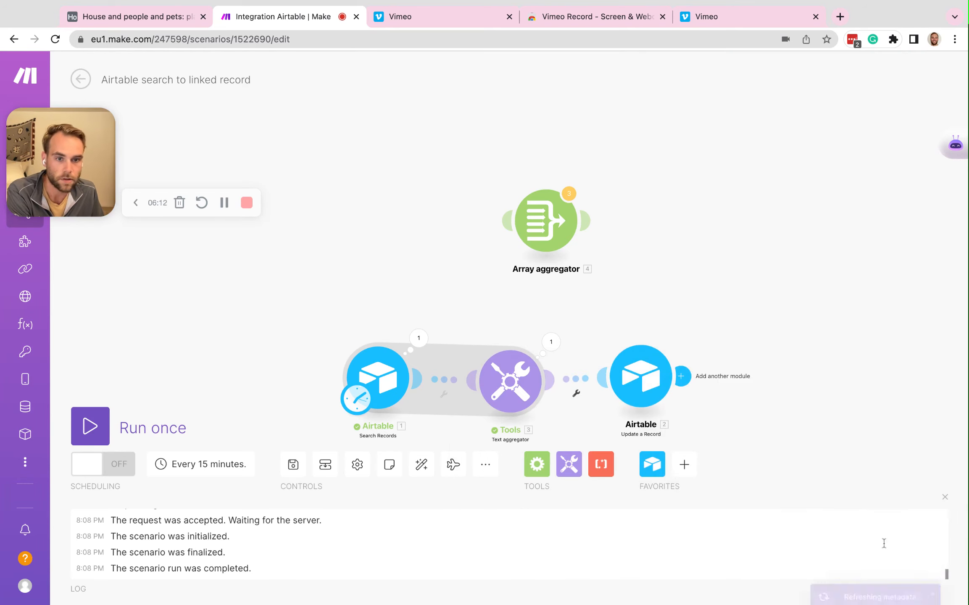
Delete the disconnected Array aggregator module from the scenario and auto-align the remaining modules.
right_click(577, 244)
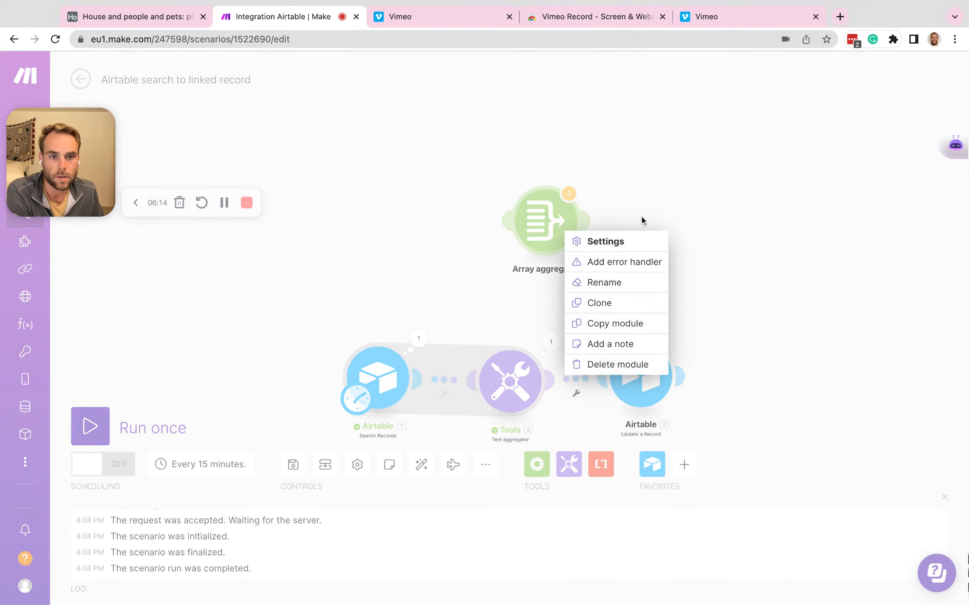
left_click(618, 364)
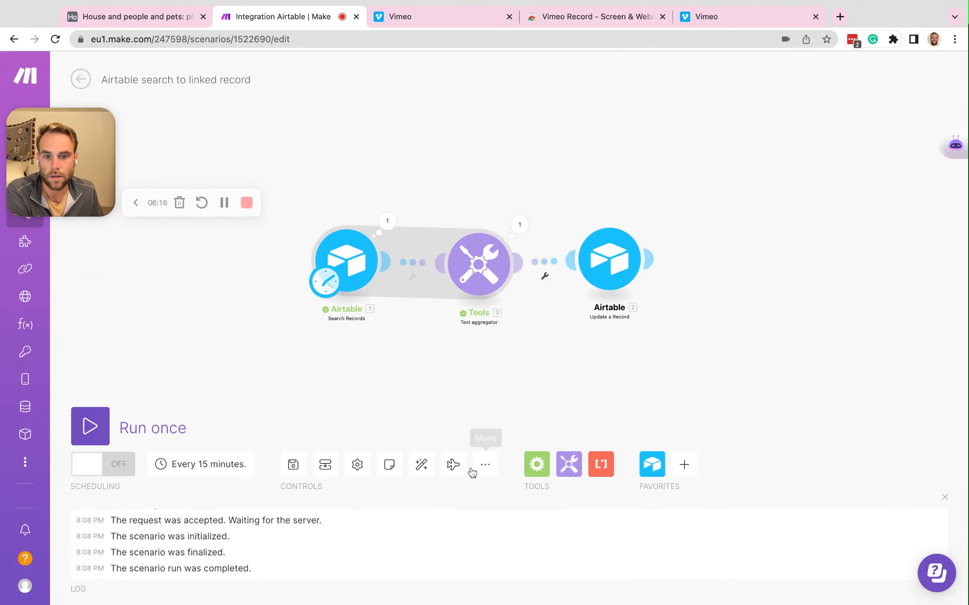
left_click(422, 467)
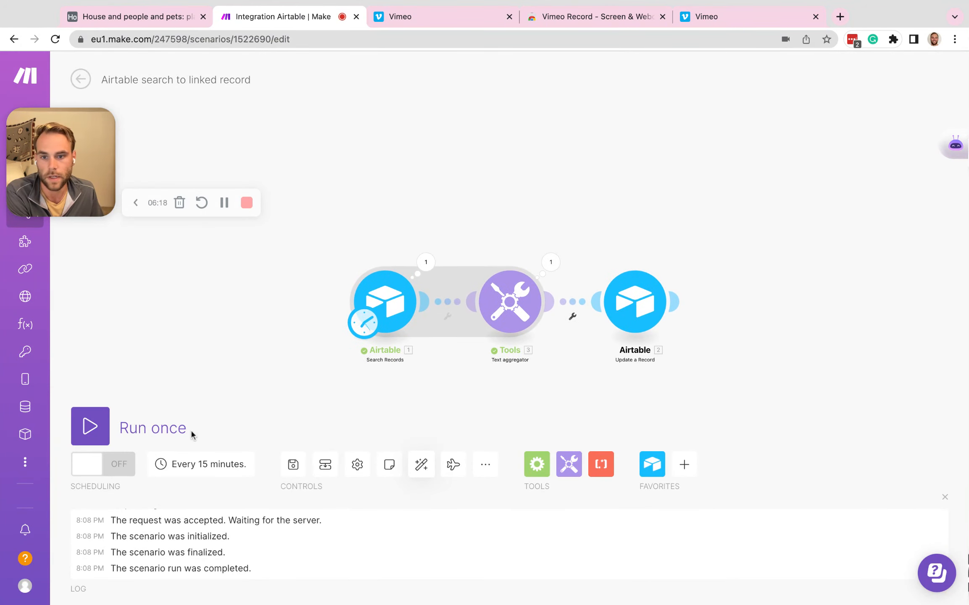
Switch to Airtable and check the Home record's People field in places, glancing at the people and pets table.
left_click(167, 19)
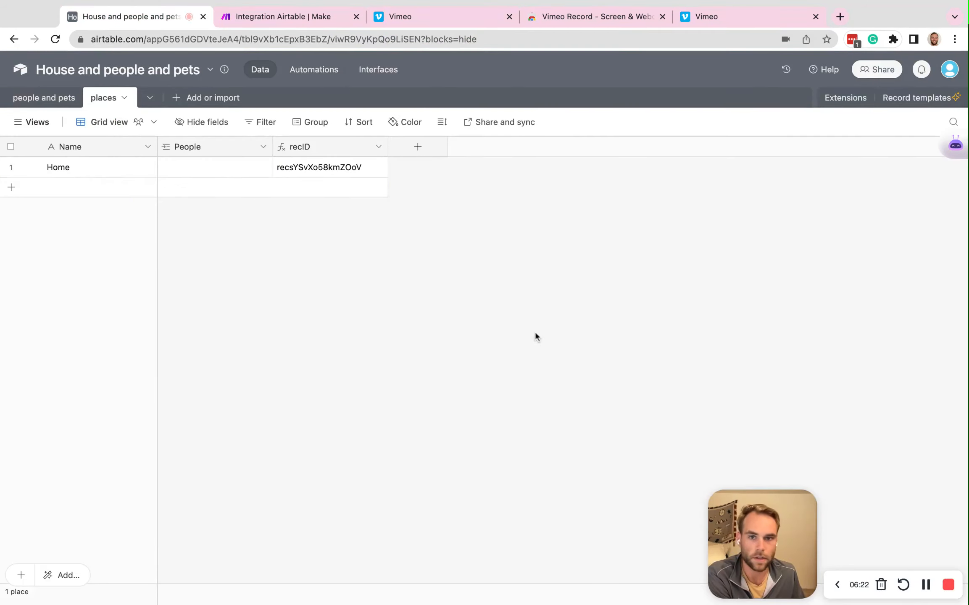
left_click(189, 168)
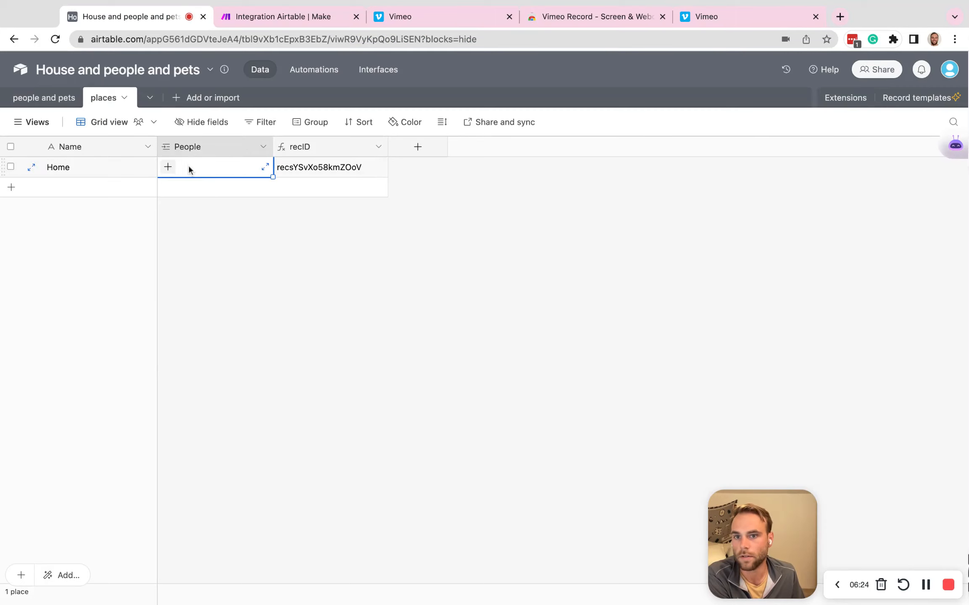
left_click(66, 98)
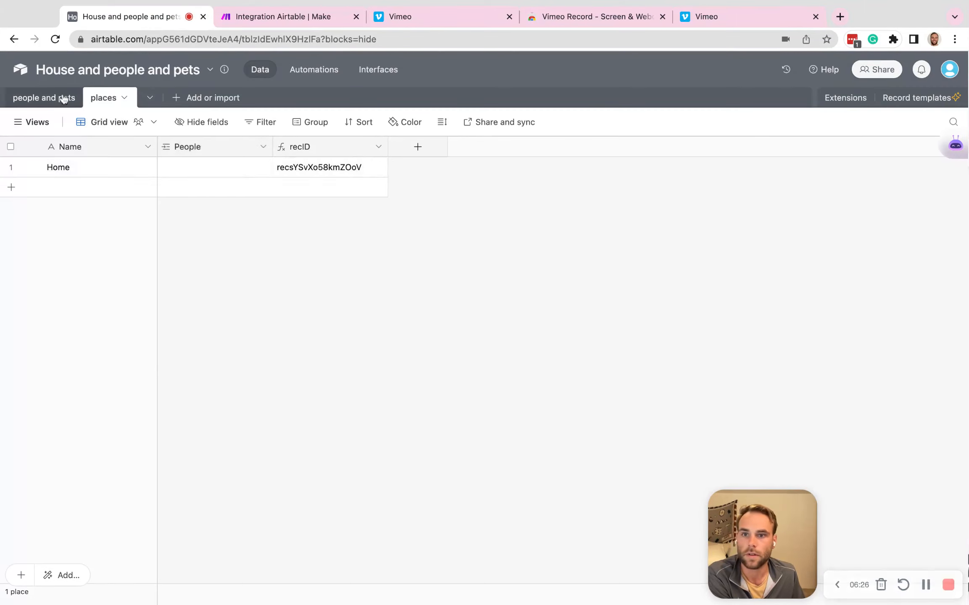
left_click(118, 98)
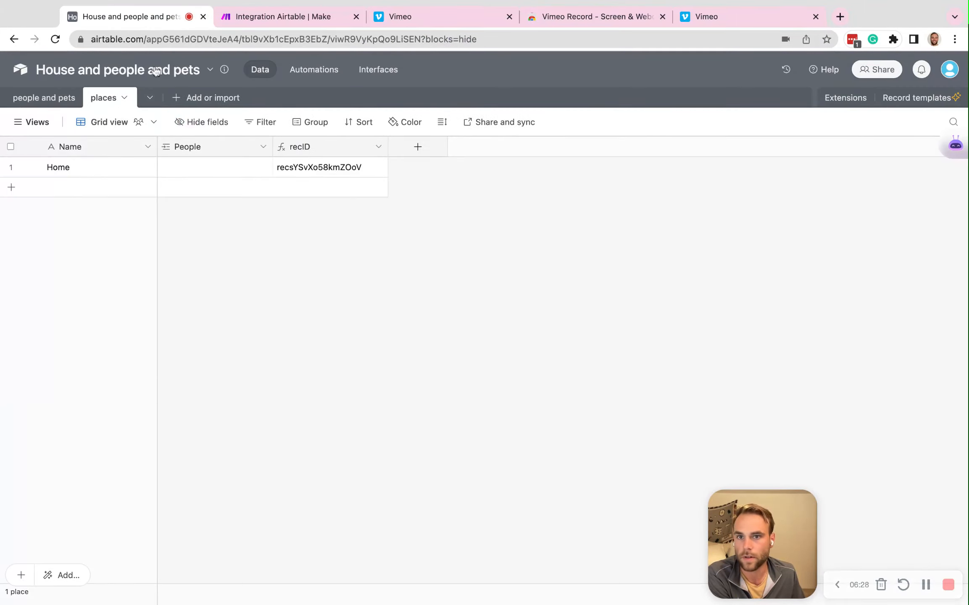
Switch to Make, run the scenario once, and check the Home record's People field in Airtable.
left_click(263, 17)
left_click(90, 426)
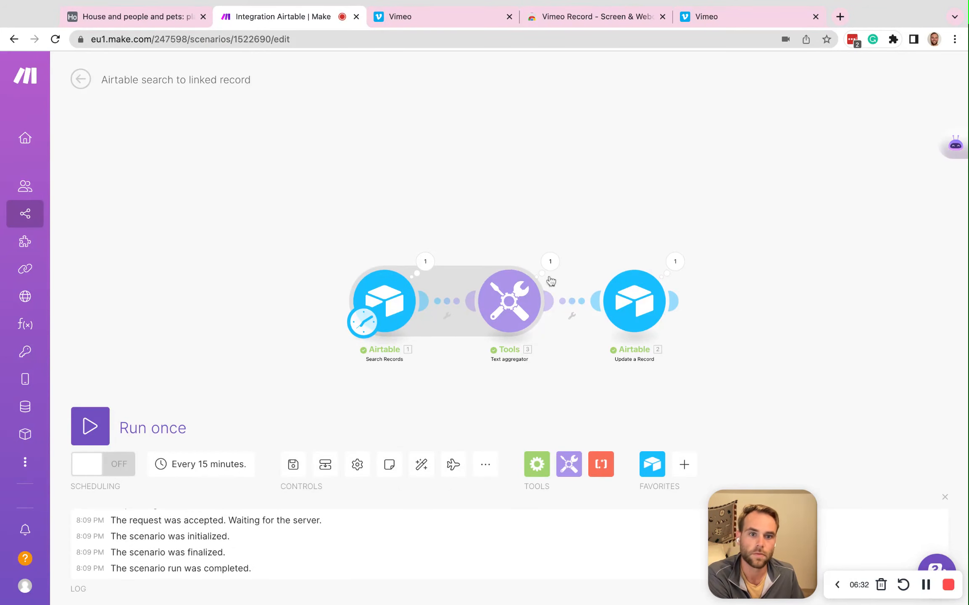
left_click(151, 12)
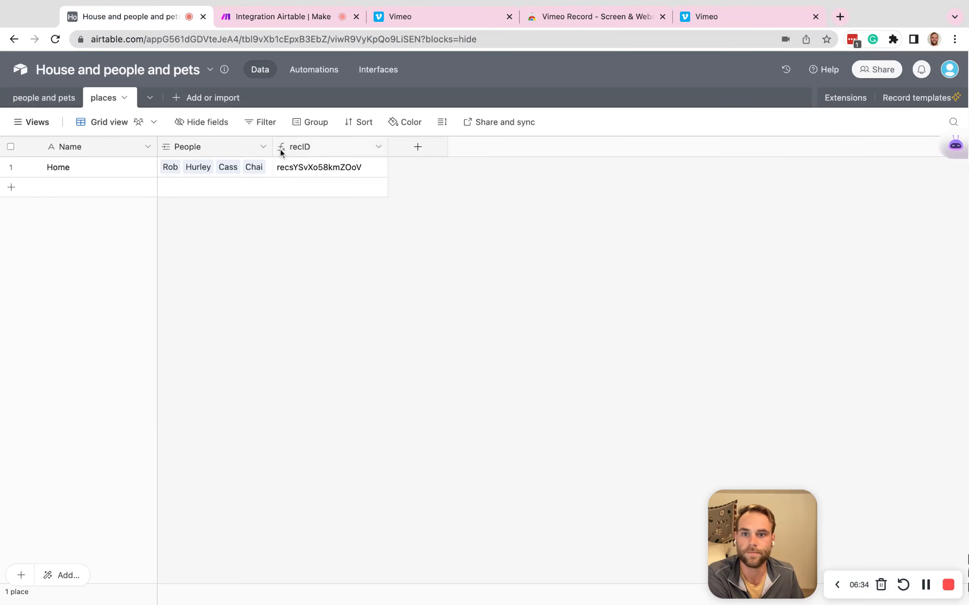
Widen the People column in places, review Home's linked records and the people and pets table, and return to the Make scenario.
left_click_drag(268, 146, 312, 146)
left_click(278, 169)
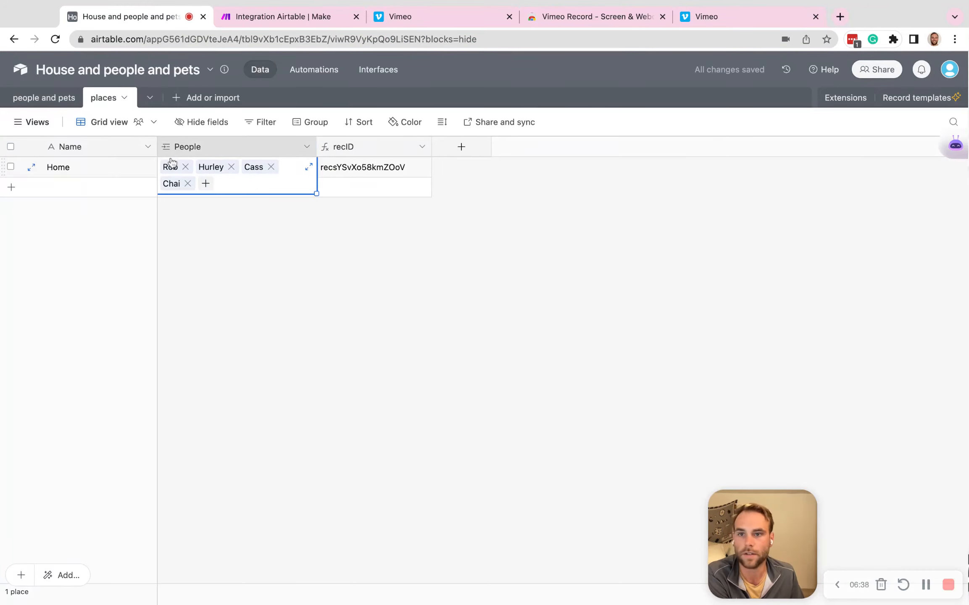
left_click(44, 98)
left_click(267, 17)
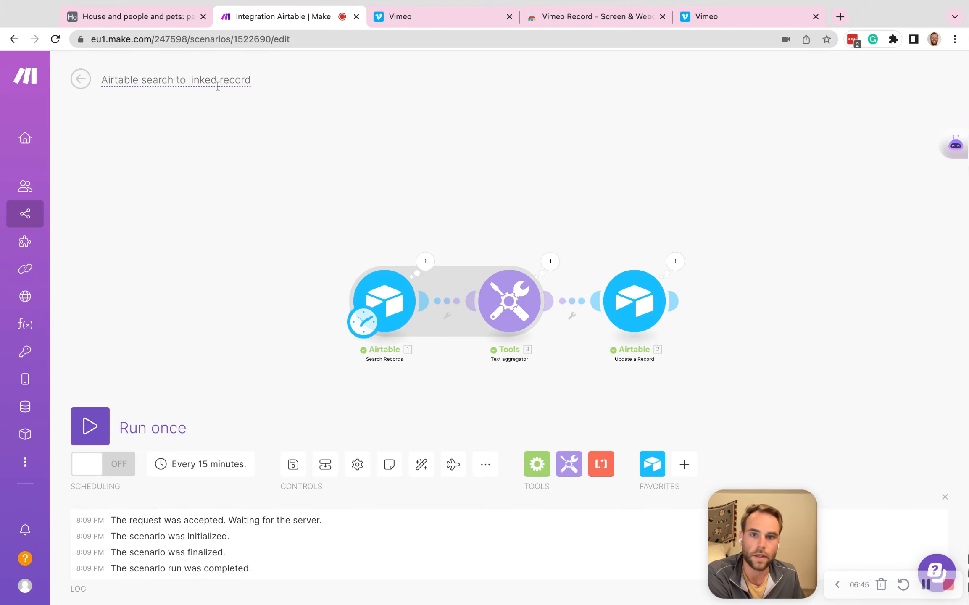
left_click_drag(795, 551, 785, 174)
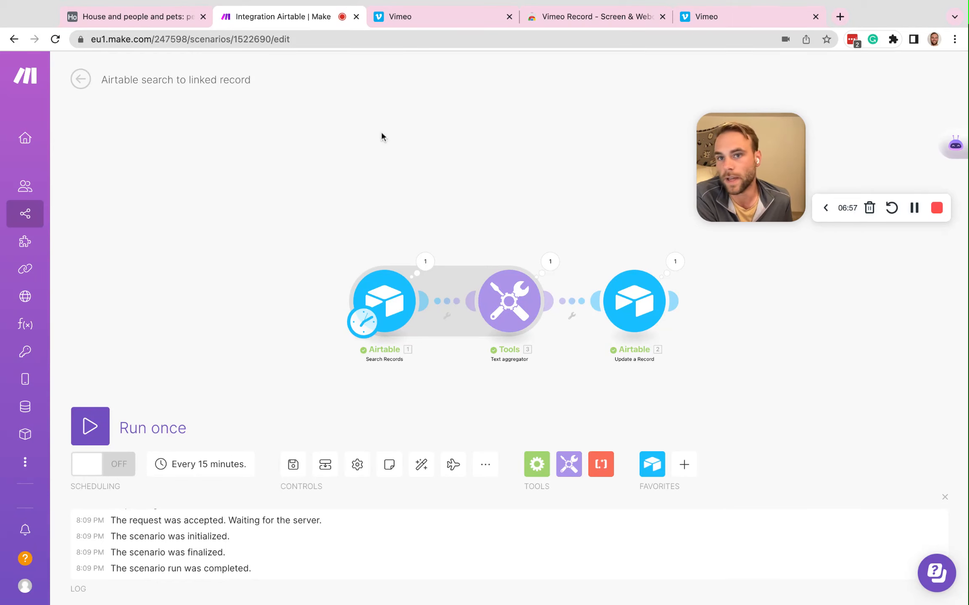
left_click_drag(724, 149, 733, 99)
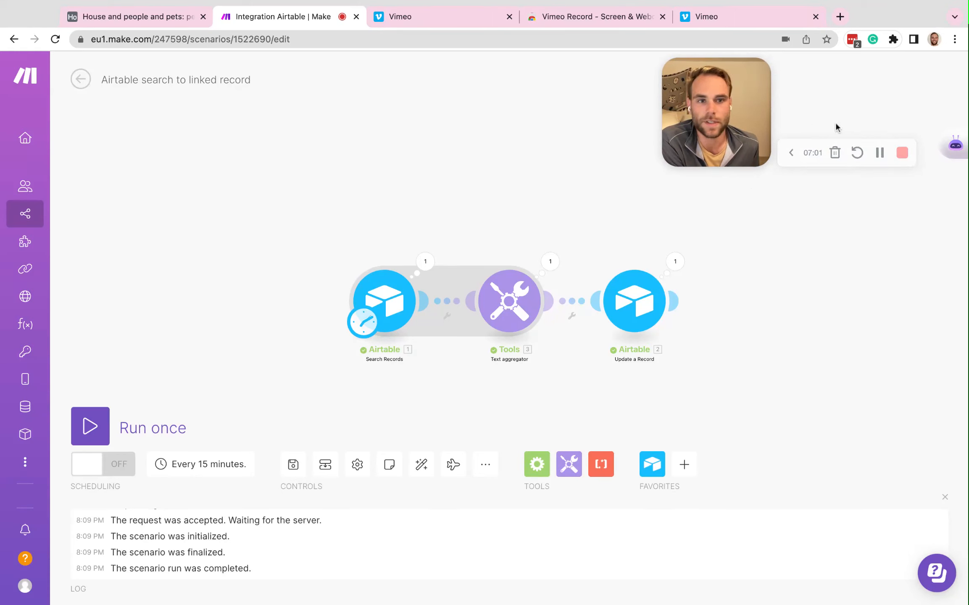